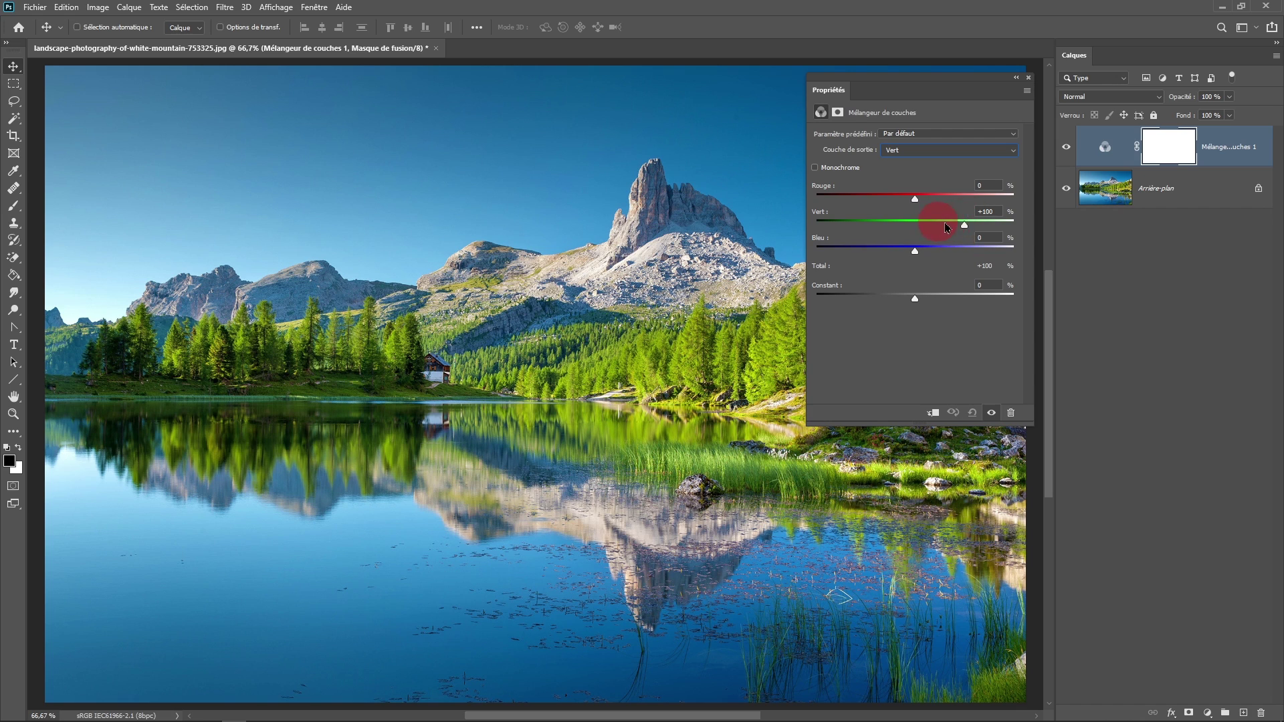
Step: Check the Bleu output channel of the Channel Mixer, and set Vert to 100% for the Rouge output channel
{"action": "left_click", "coordinate": [925, 150]}
{"action": "left_click", "coordinate": [904, 181]}
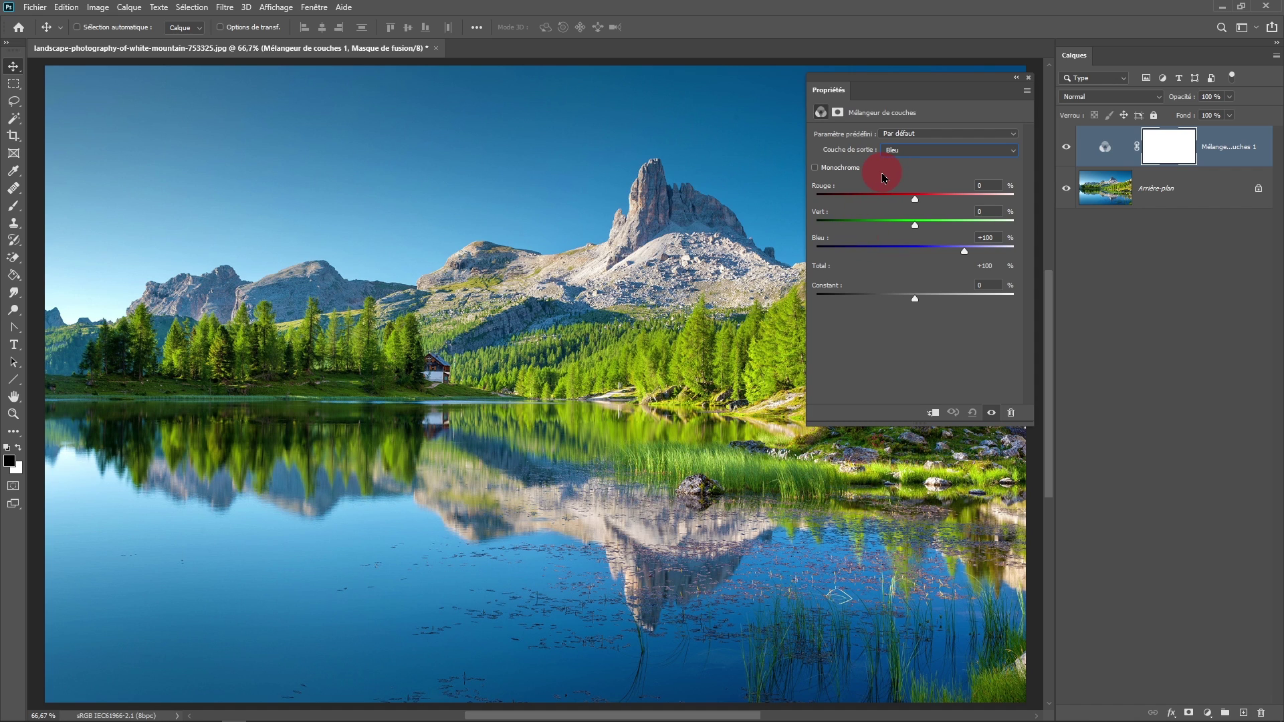
{"action": "left_click", "coordinate": [896, 150]}
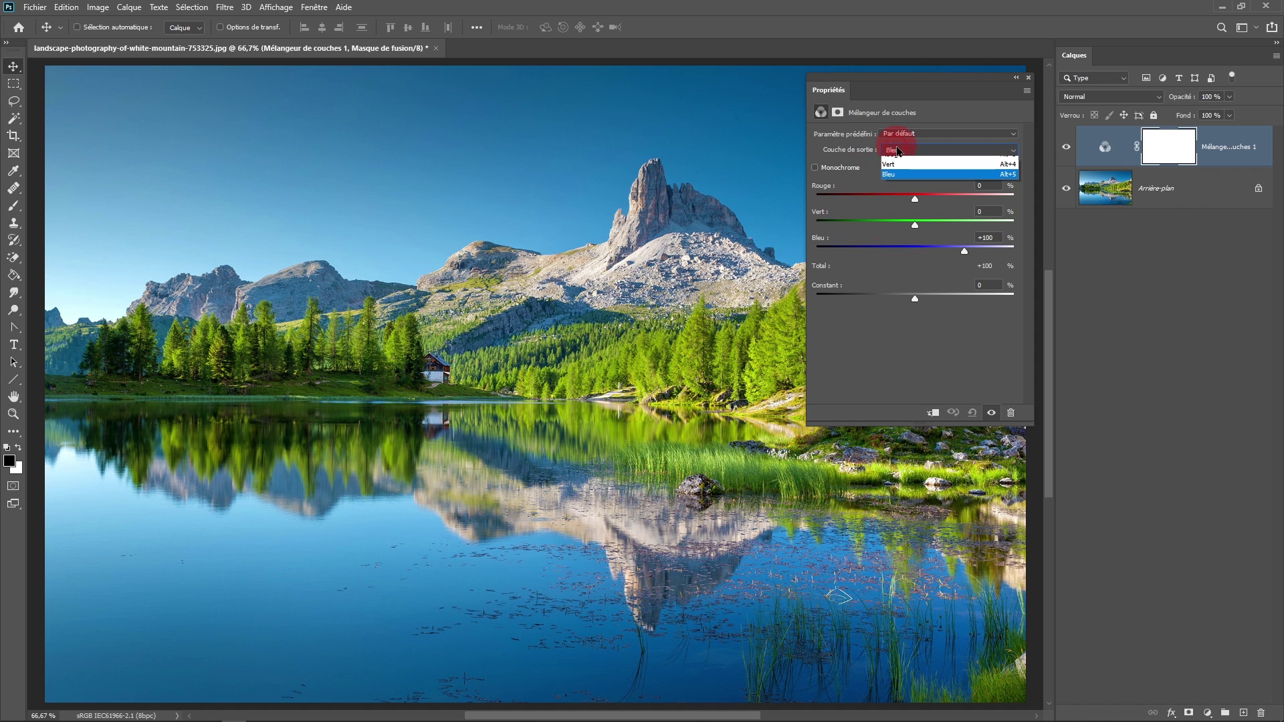
{"action": "left_click", "coordinate": [899, 154]}
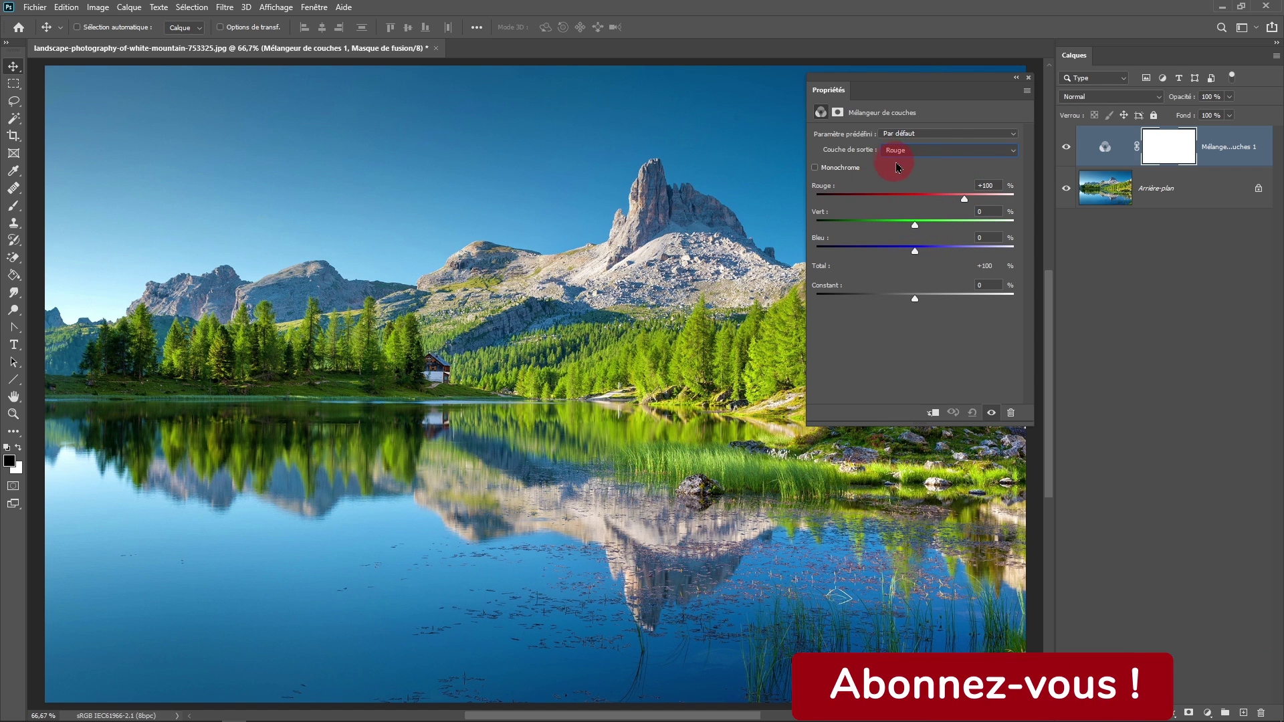
{"action": "left_click", "coordinate": [929, 217]}
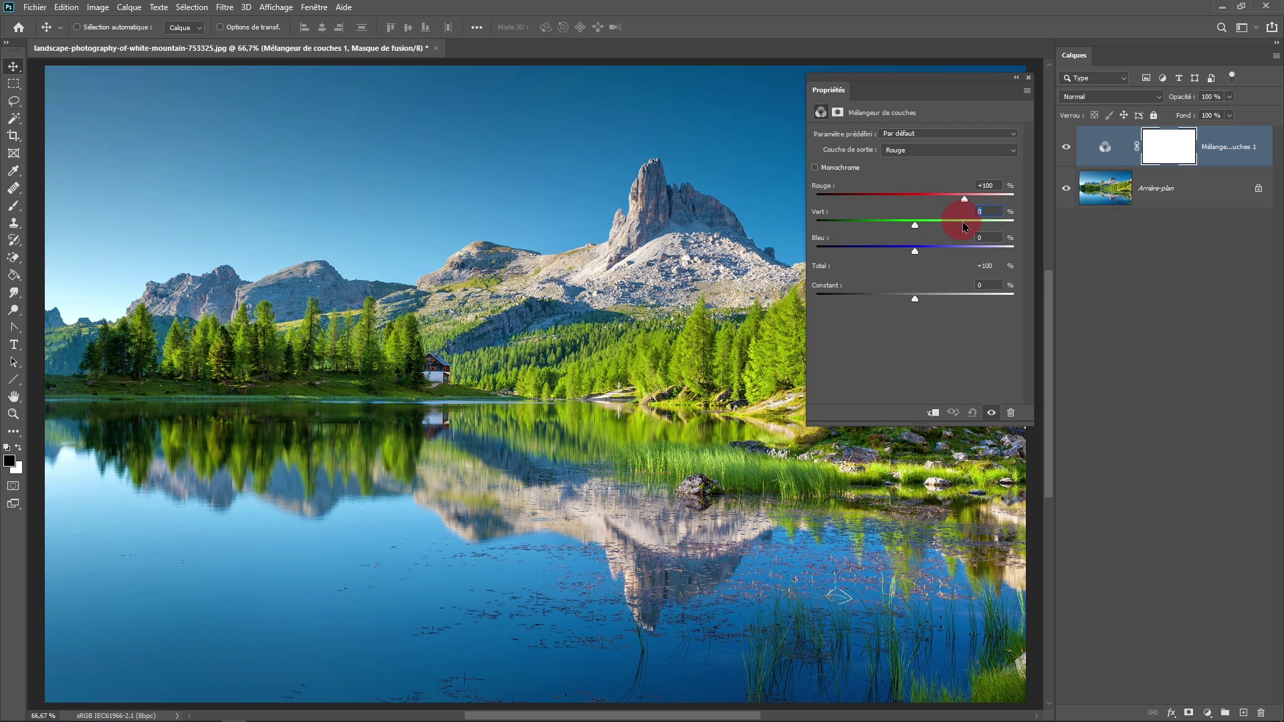
{"action": "type", "text": "10"}
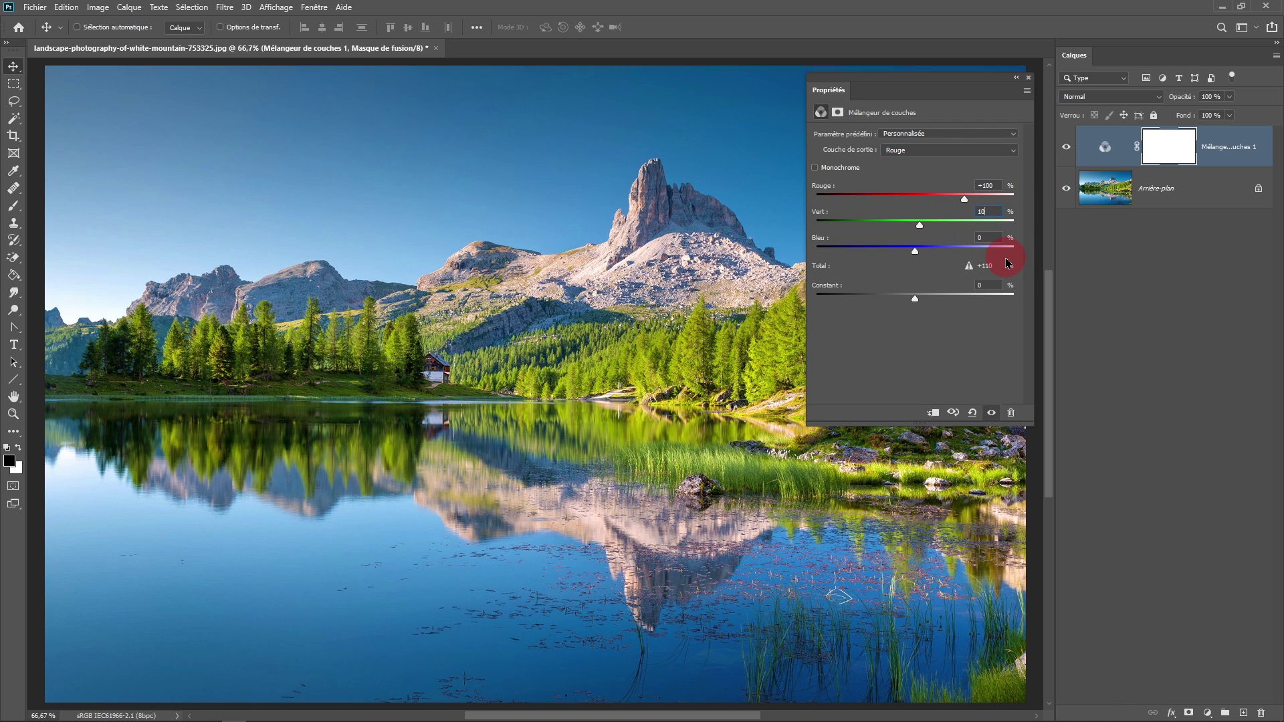
{"action": "type", "text": "0"}
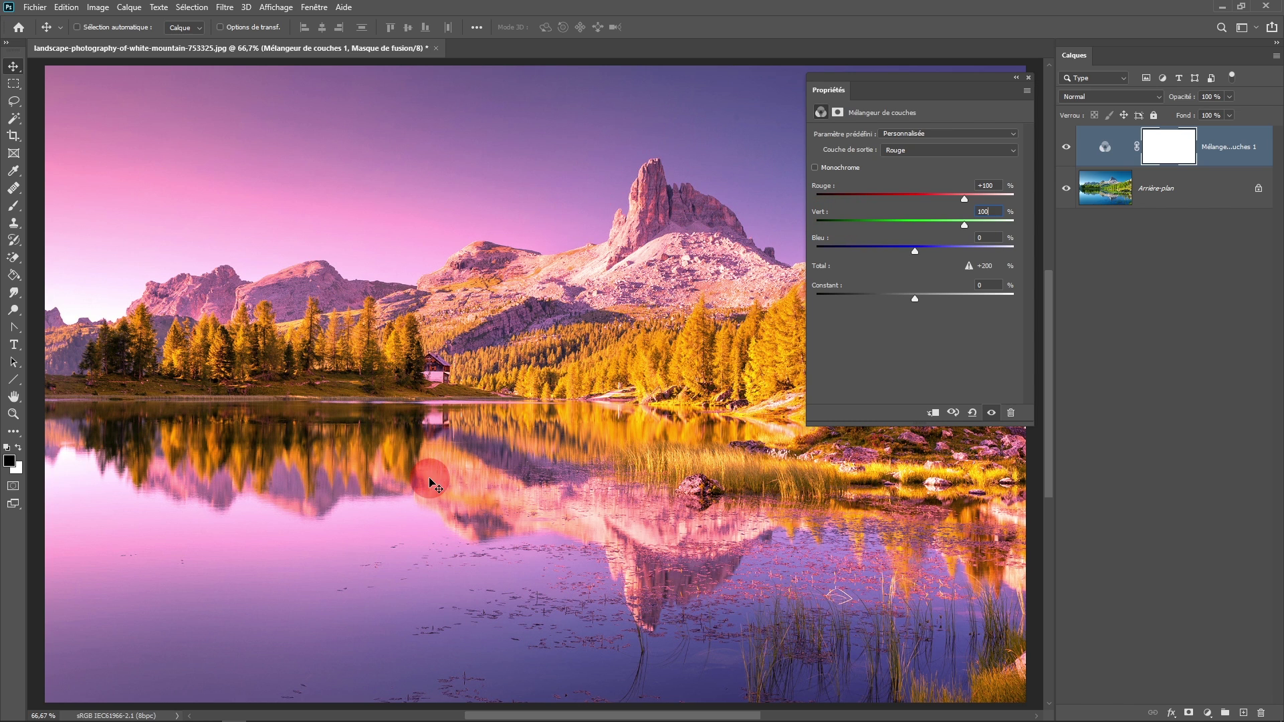
Step: Display the Couches panel over the image and compare the channels with the Channel Mixer adjustment hidden and shown
{"action": "left_click", "coordinate": [311, 8]}
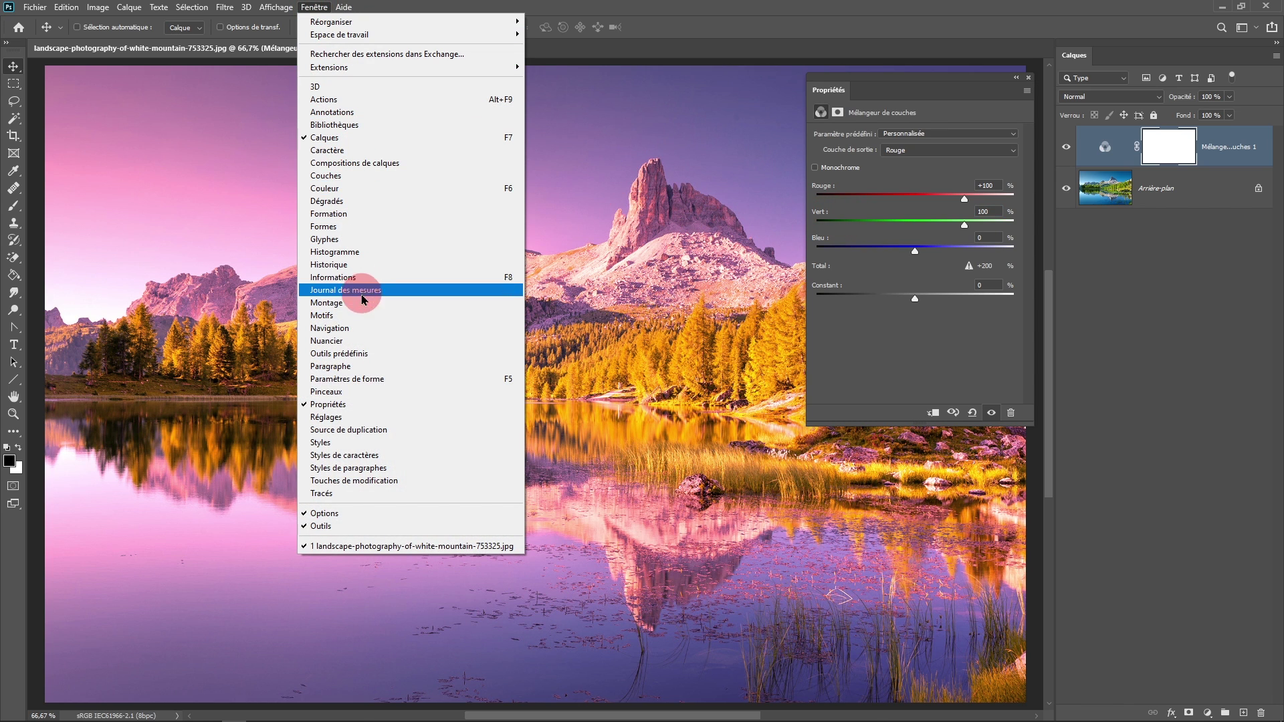
{"action": "left_click", "coordinate": [370, 176]}
{"action": "left_click_drag", "start_coordinate": [1097, 143], "coordinate": [395, 100]}
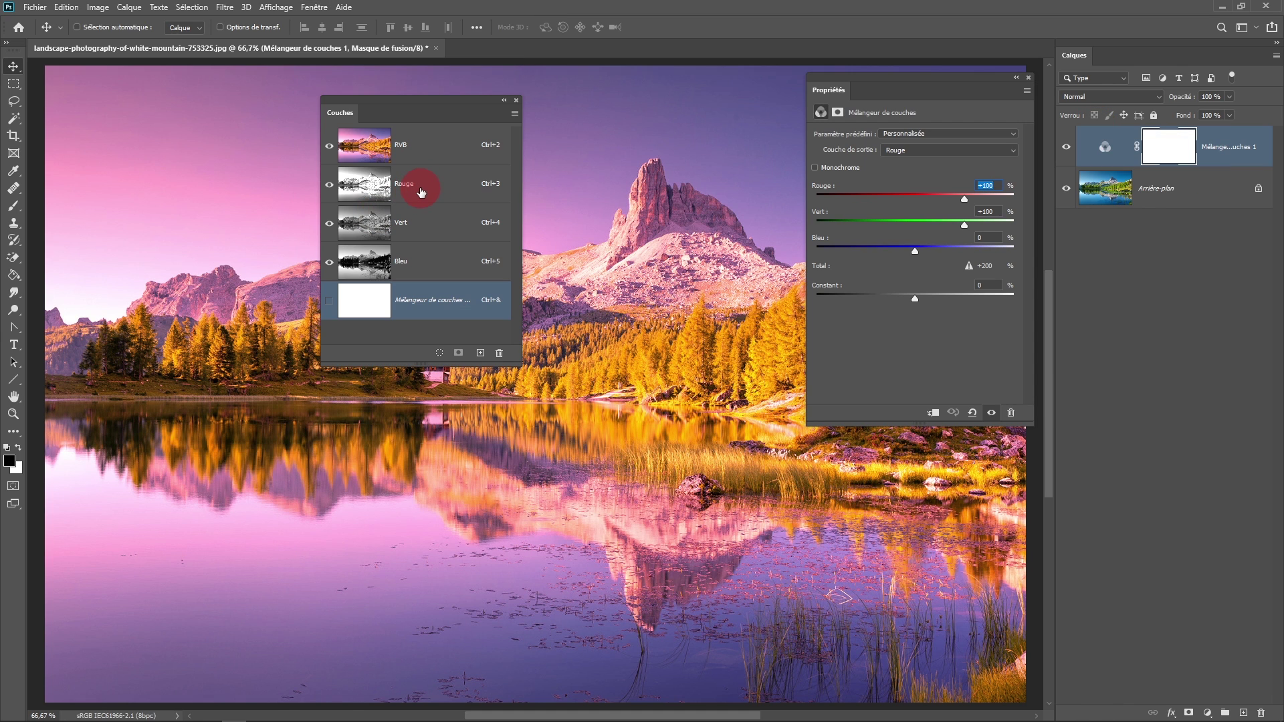
{"action": "left_click", "coordinate": [990, 413]}
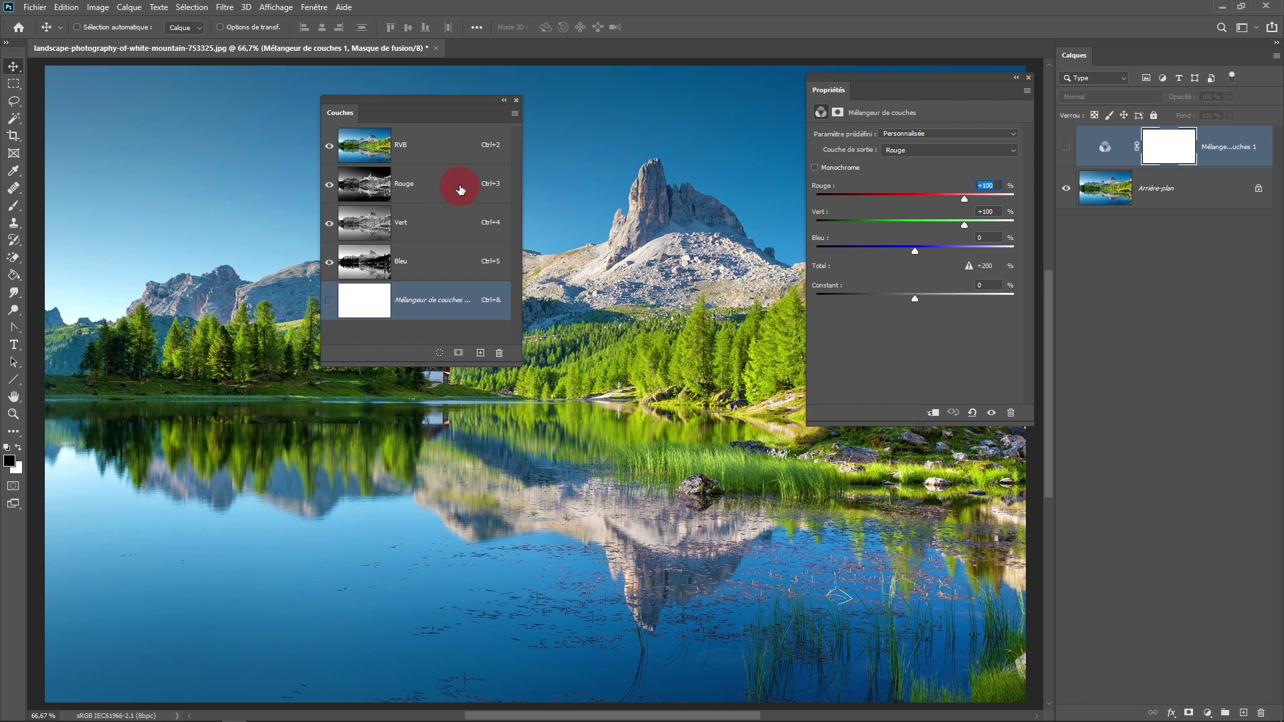
{"action": "left_click", "coordinate": [991, 412]}
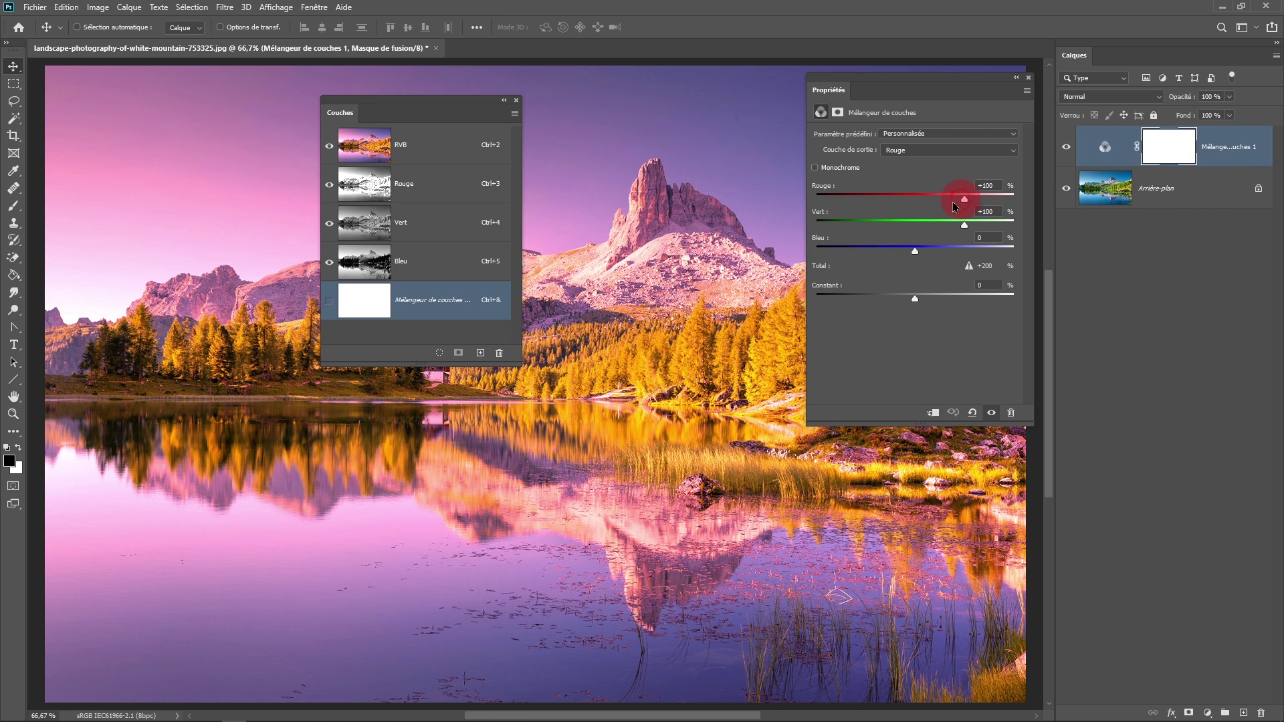
Step: Set the Rouge output channel's mix to Rouge 0%, Vert 0% and Bleu 100%, and move the Couches panel off the mountain
{"action": "double_click", "coordinate": [988, 186]}
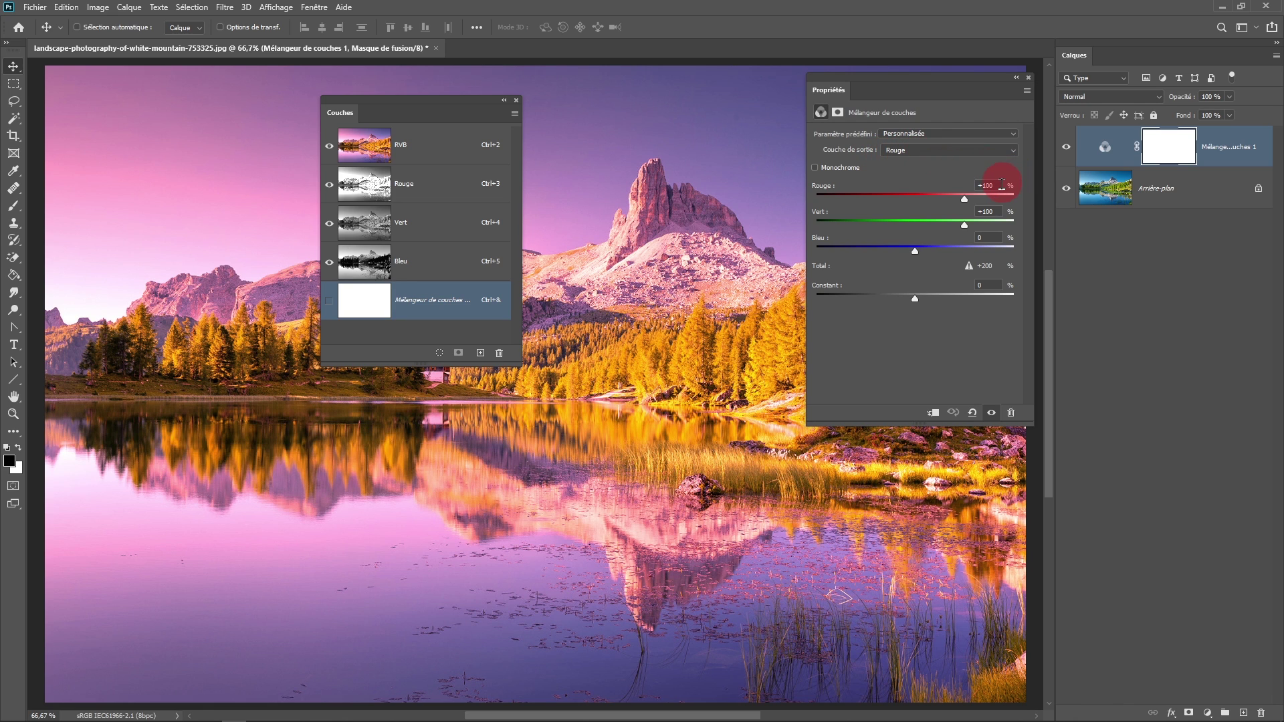
{"action": "type", "text": "0"}
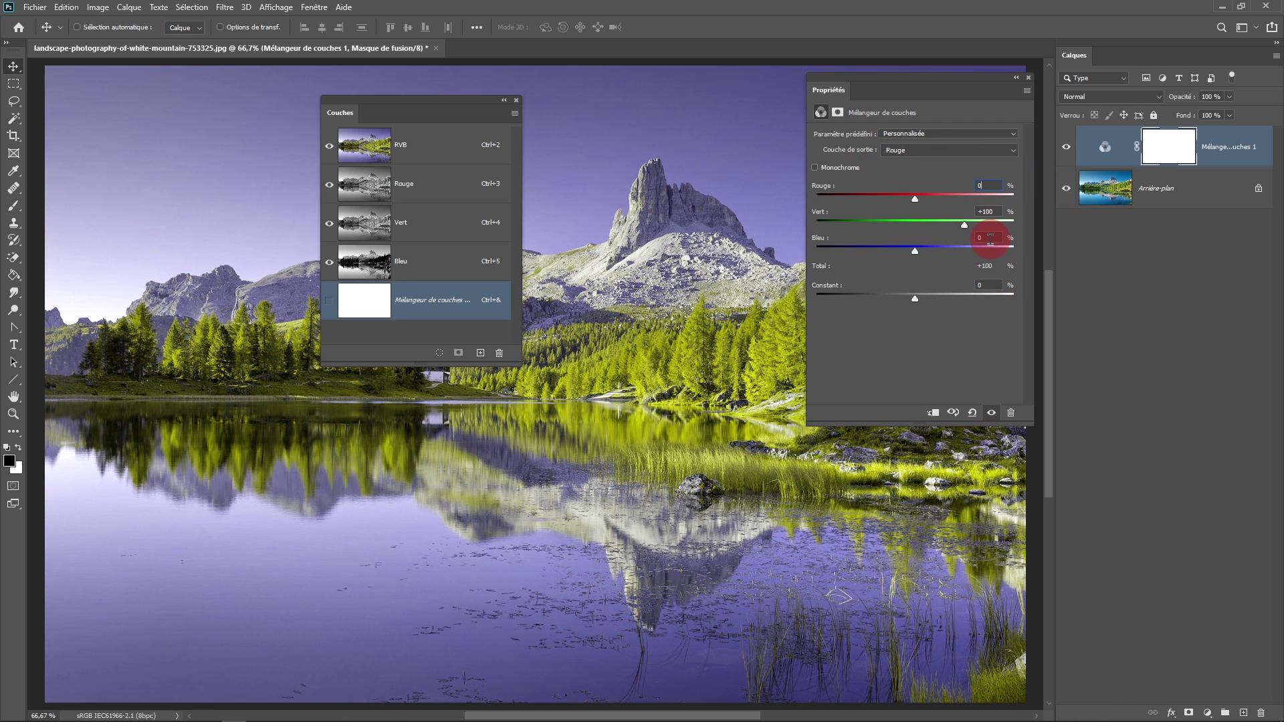
{"action": "left_click", "coordinate": [997, 213]}
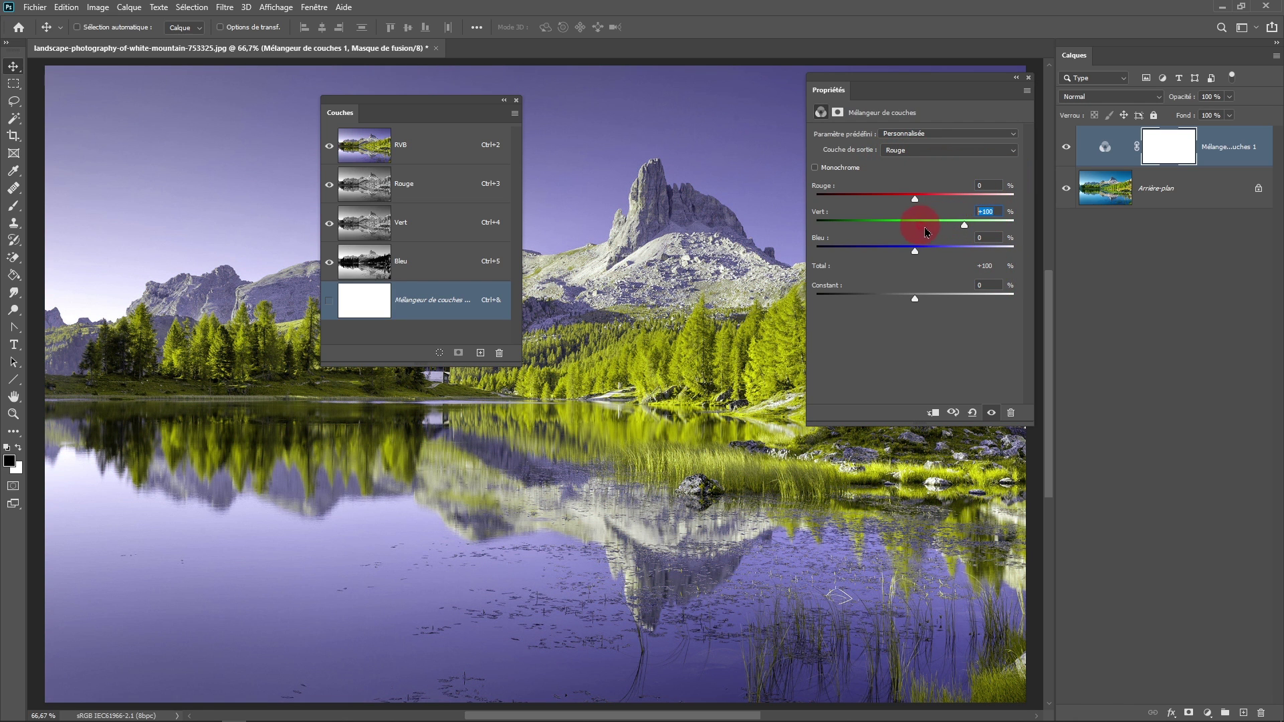
{"action": "type", "text": "0"}
{"action": "key", "text": "Tab"}
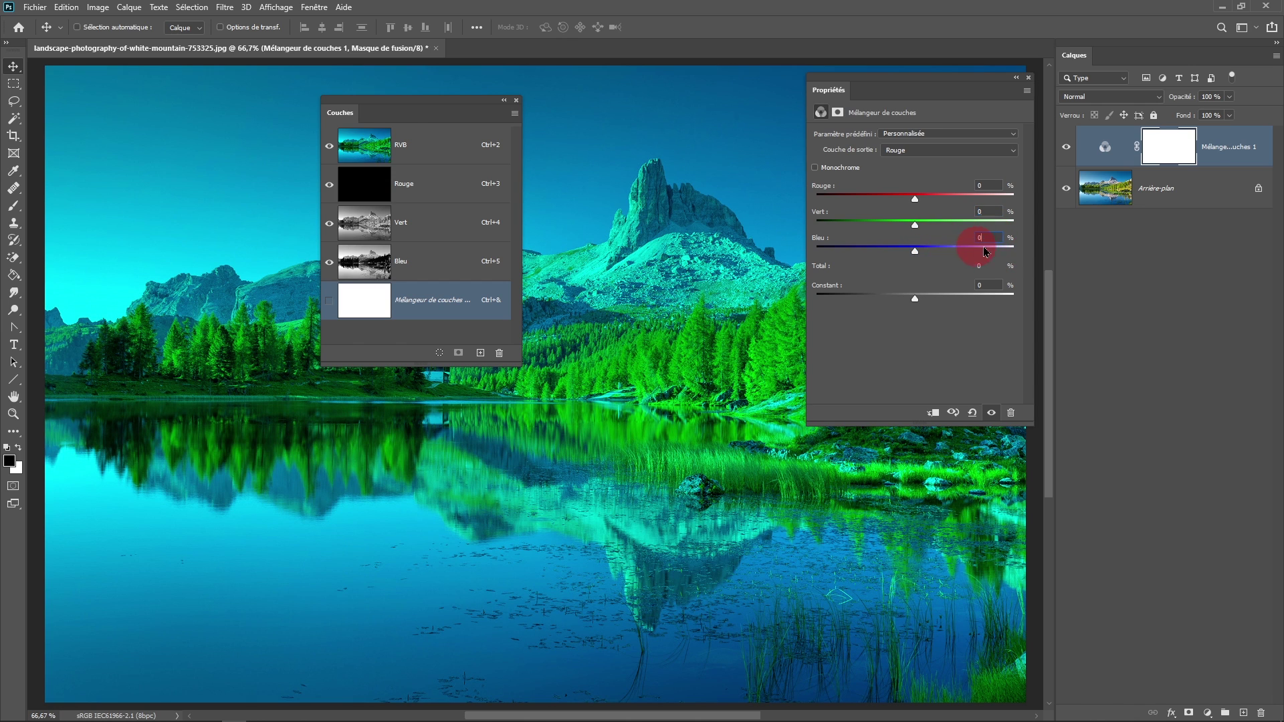
{"action": "type", "text": "1"}
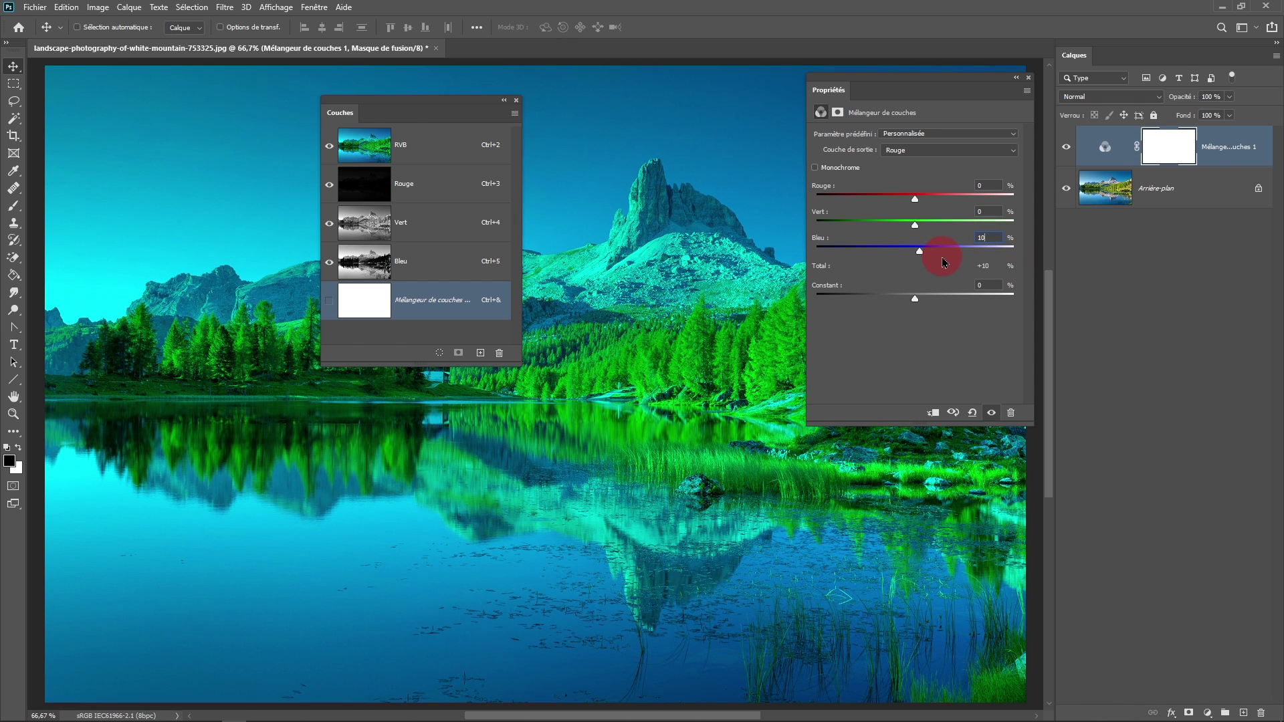
{"action": "type", "text": "00"}
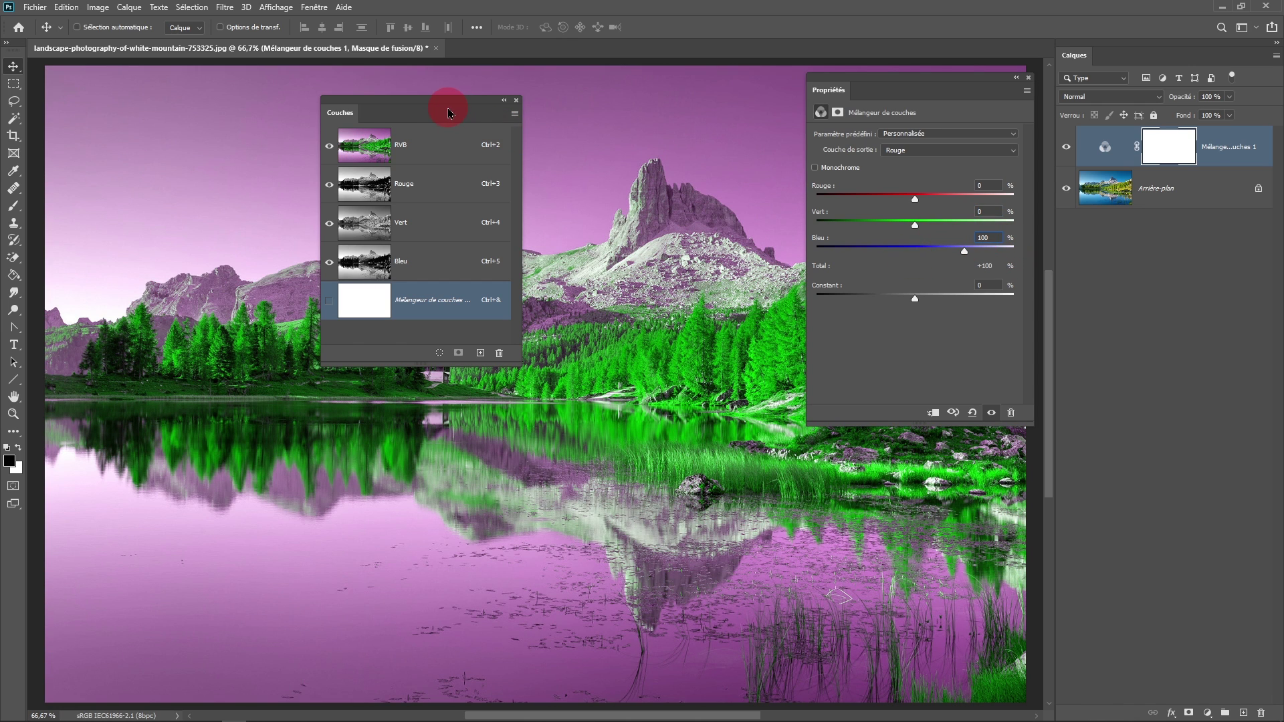
{"action": "left_click_drag", "start_coordinate": [403, 107], "coordinate": [174, 113]}
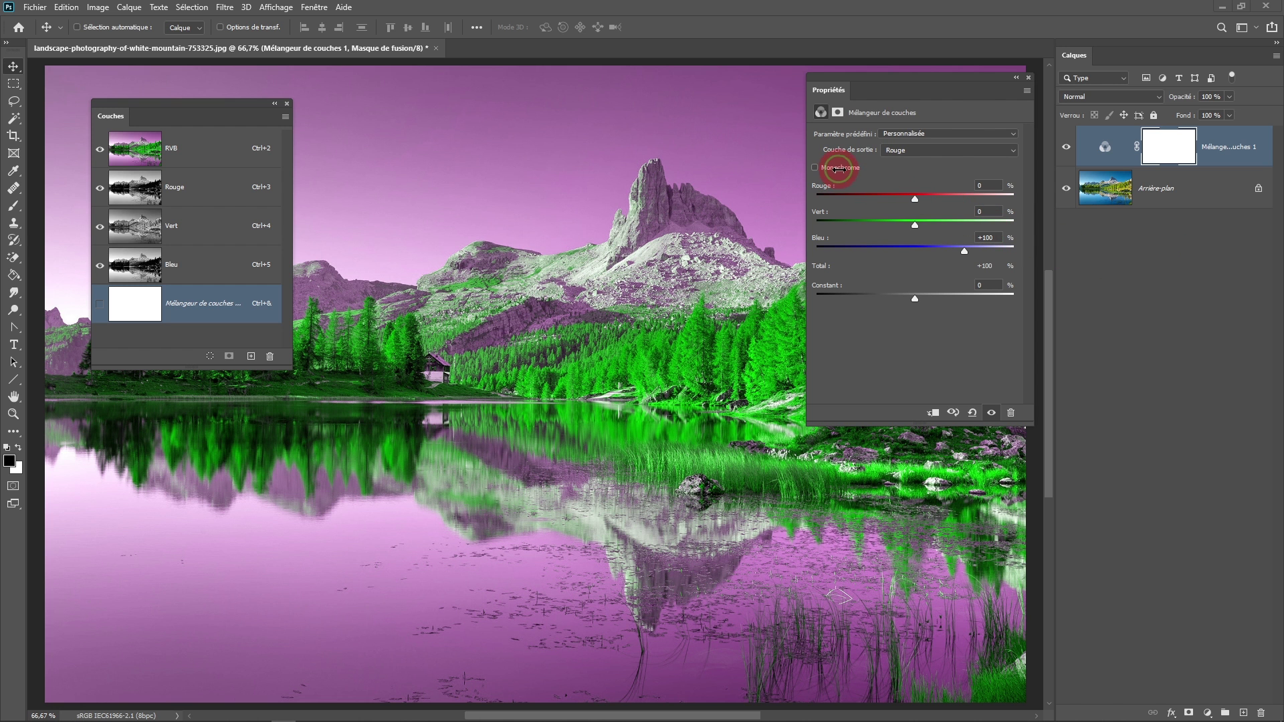
Step: Turn on Monochrome in the Channel Mixer and set the grey mix to Rouge 100%, Vert 0% and Bleu 0%
{"action": "left_click", "coordinate": [844, 174]}
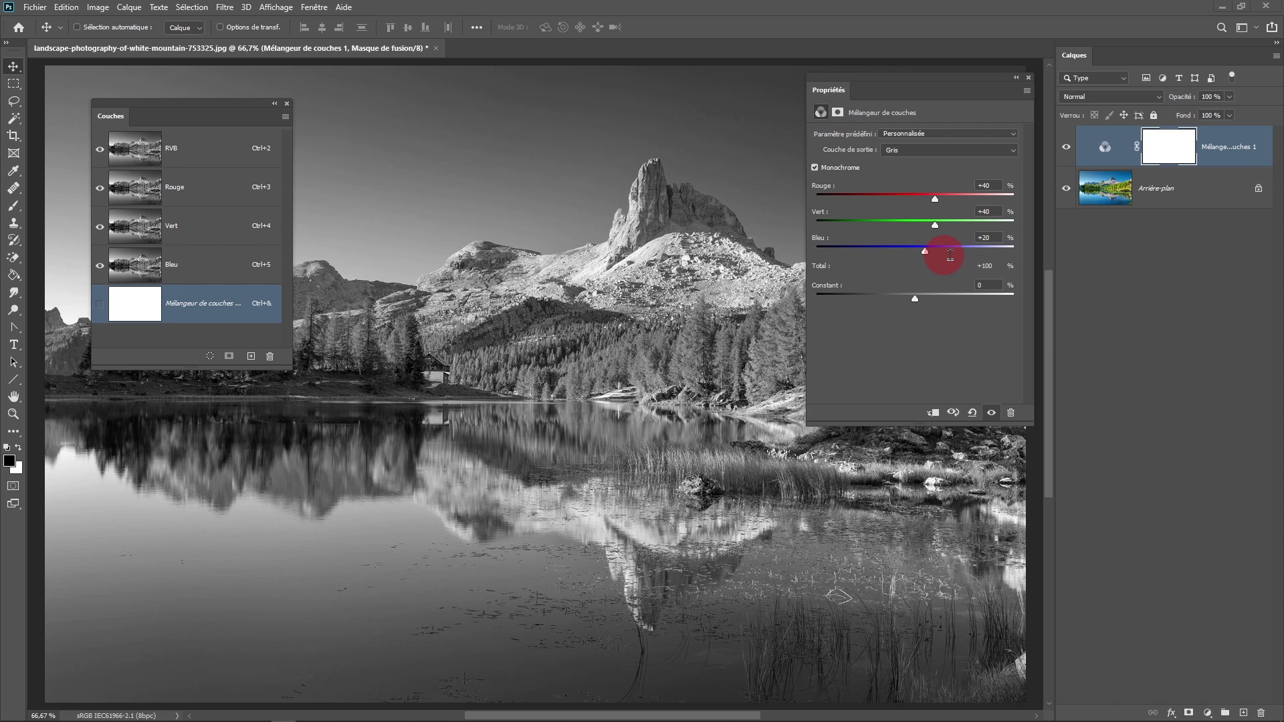
{"action": "double_click", "coordinate": [983, 211]}
{"action": "type", "text": "0"}
{"action": "key", "text": "Tab"}
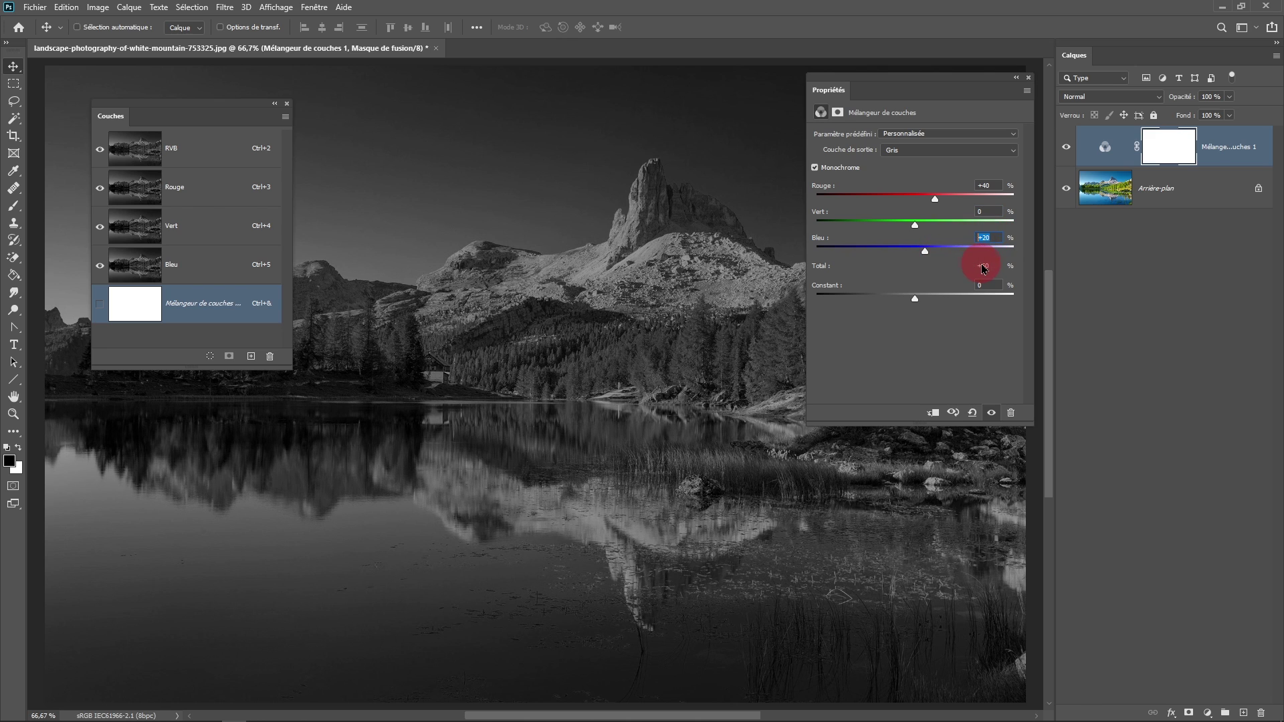
{"action": "type", "text": "0"}
{"action": "double_click", "coordinate": [987, 186]}
{"action": "type", "text": "10"}
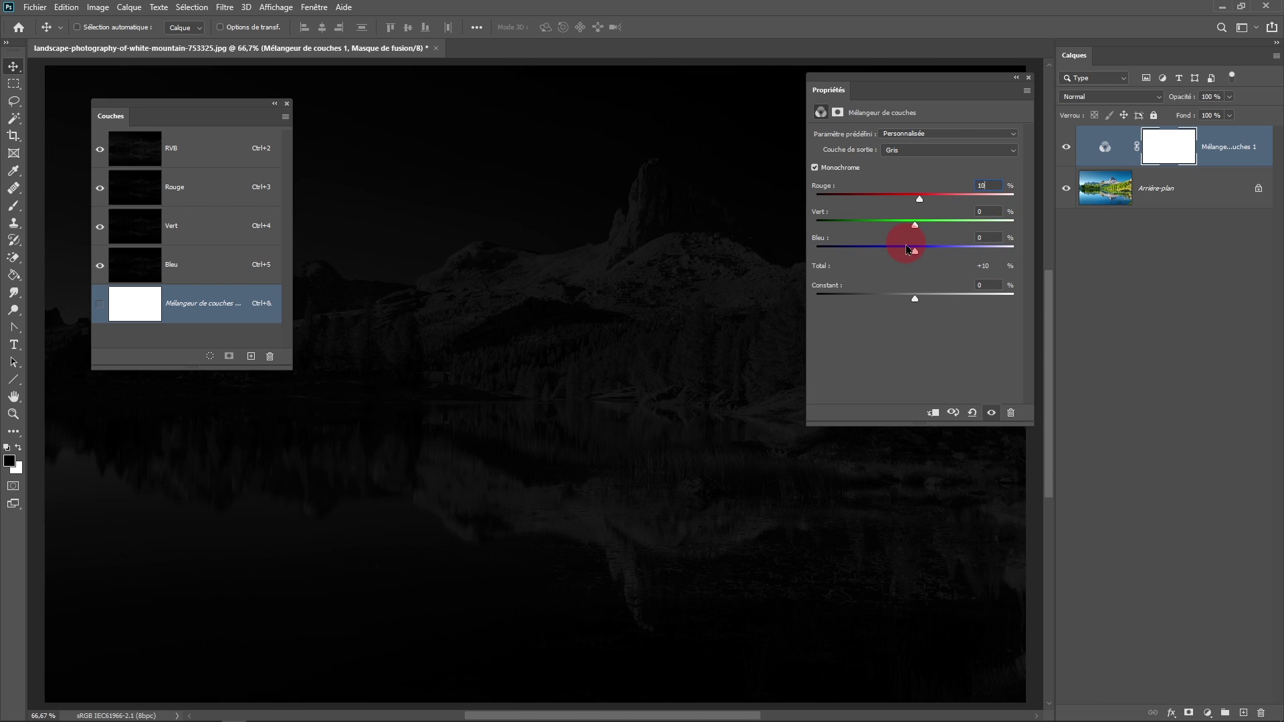
{"action": "type", "text": "0"}
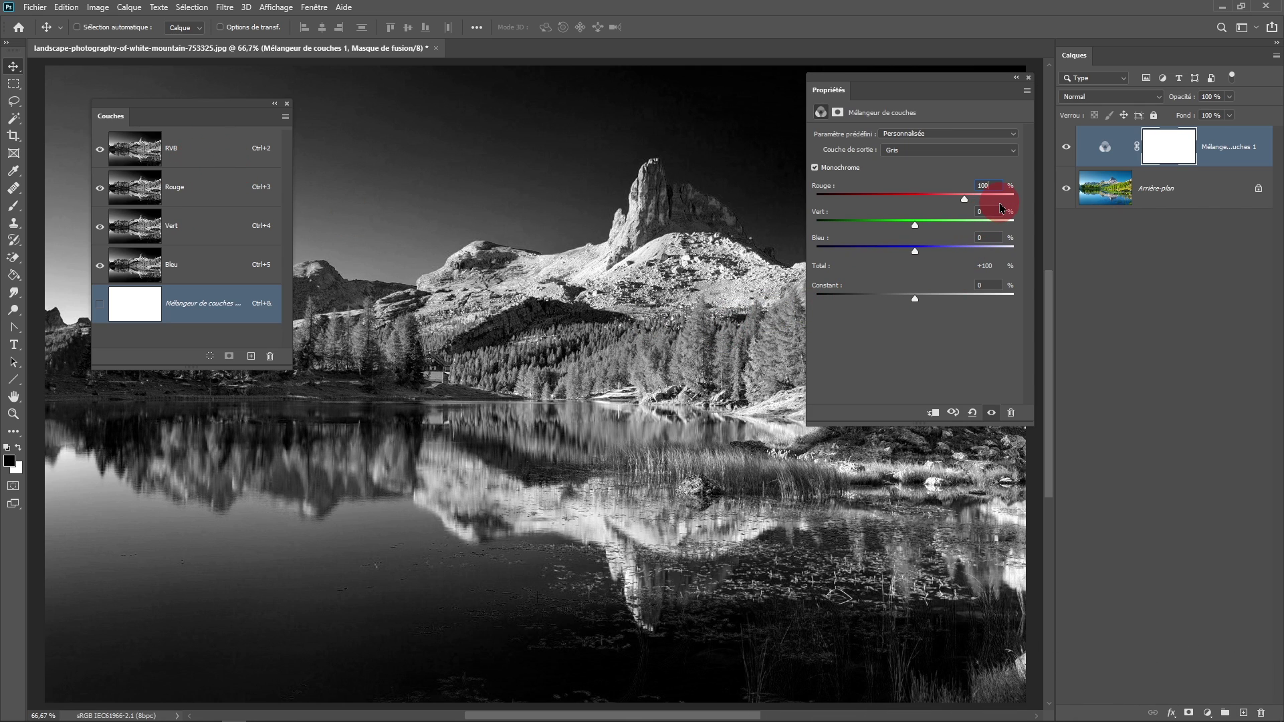
Step: Set the monochrome mix to Vert 100% and Rouge 0%
{"action": "left_click_drag", "start_coordinate": [996, 213], "coordinate": [930, 202]}
{"action": "type", "text": "100"}
{"action": "type", "text": "0"}
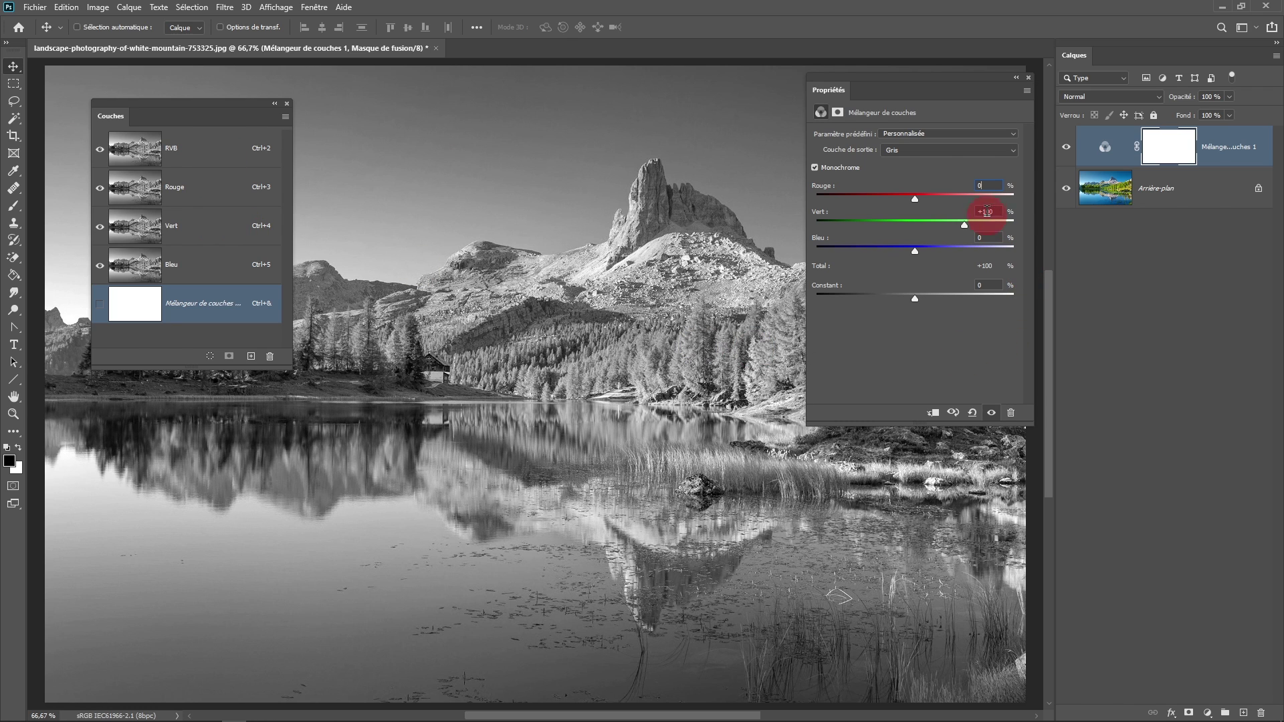
Step: Set the monochrome mix back to Rouge 100% and Vert 0%
{"action": "left_click_drag", "start_coordinate": [994, 187], "coordinate": [952, 190]}
{"action": "type", "text": "1"}
{"action": "type", "text": "0"}
{"action": "key", "text": "Tab"}
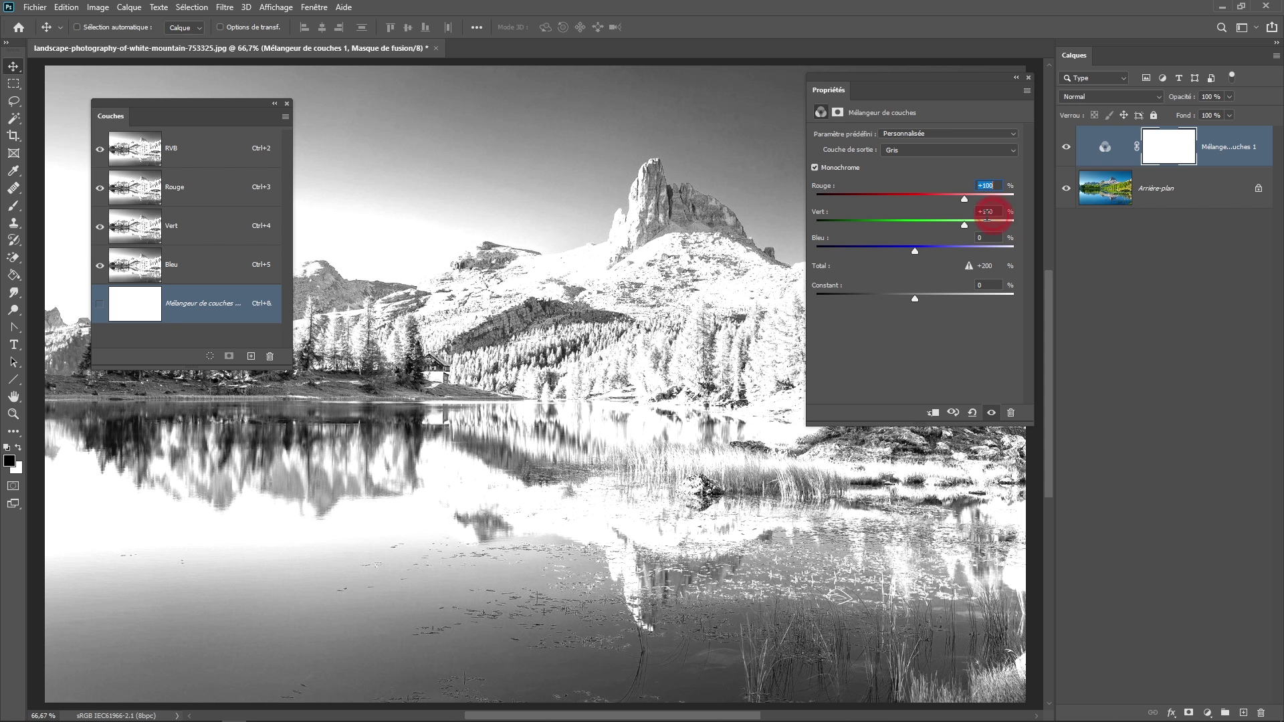
{"action": "type", "text": "0"}
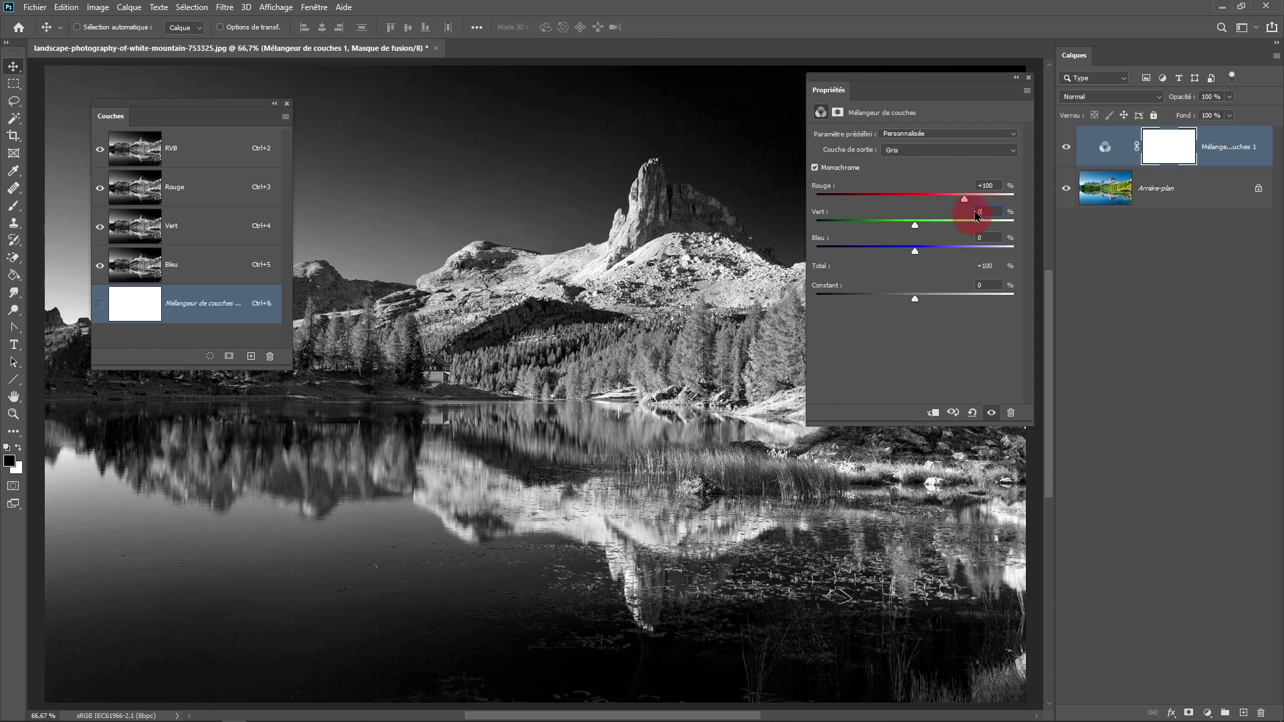
{"action": "left_click", "coordinate": [993, 213]}
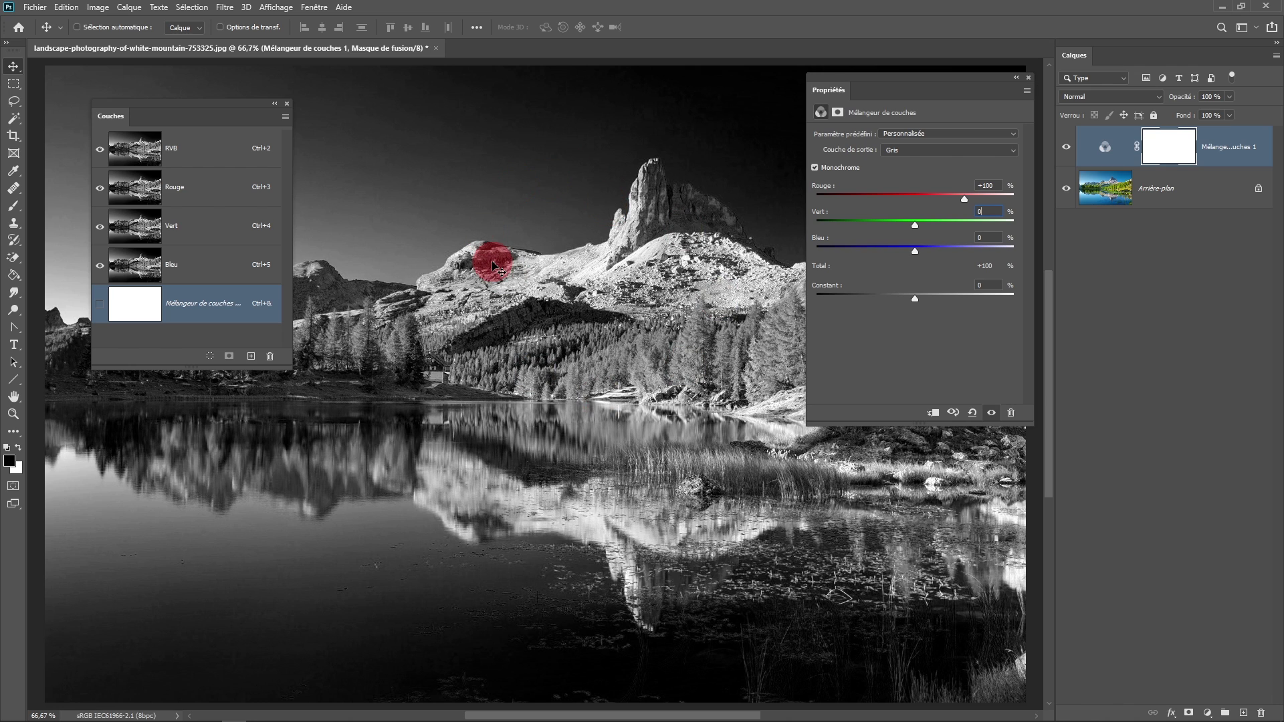
Step: Compare the image's original Rouge channel, viewed alone with the adjustment hidden, with the monochrome Channel Mixer result
{"action": "left_click", "coordinate": [991, 414]}
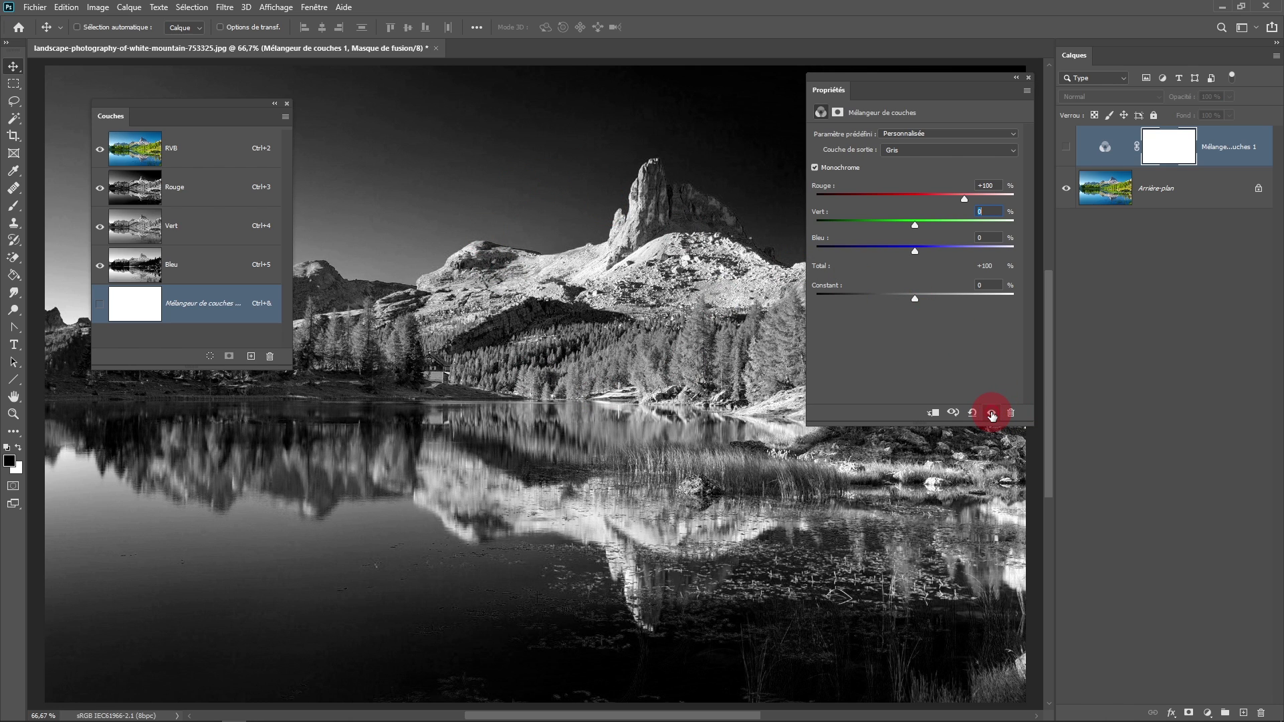
{"action": "left_click", "coordinate": [217, 187]}
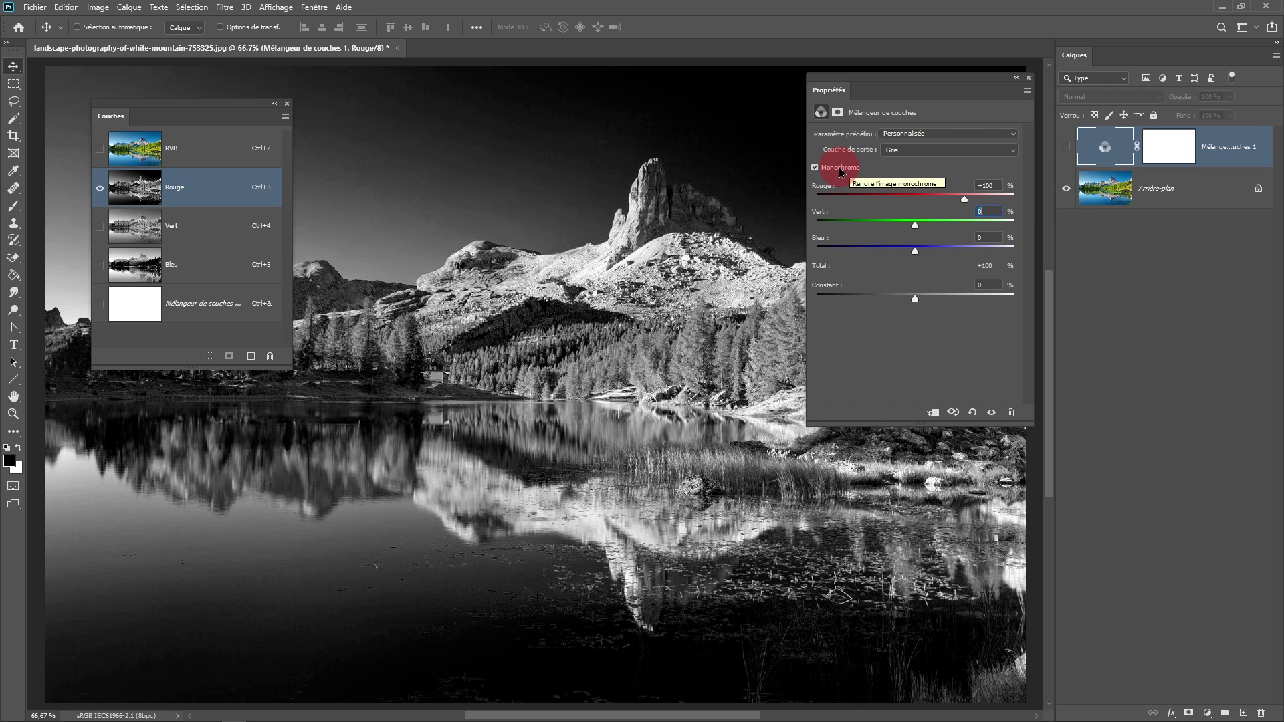
{"action": "left_click", "coordinate": [992, 414]}
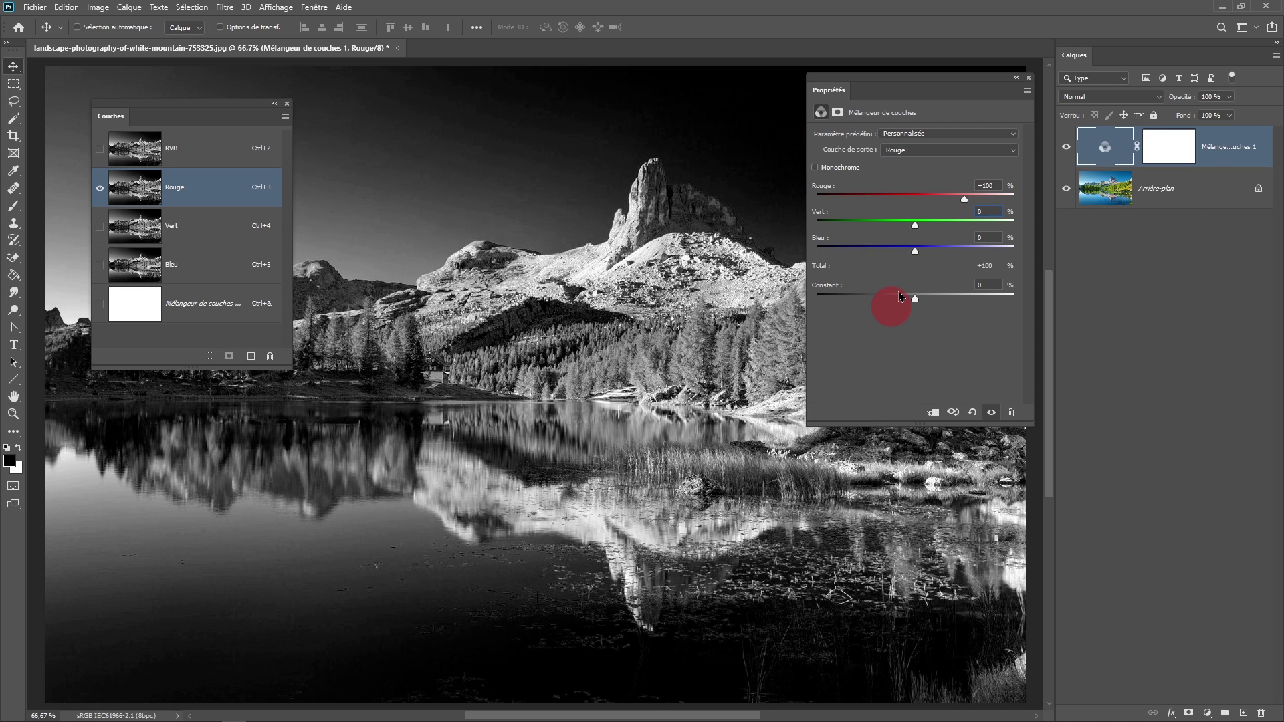
Step: Examine the source percentages of the Vert and Bleu output channels in the Channel Mixer
{"action": "left_click", "coordinate": [909, 156]}
{"action": "left_click", "coordinate": [910, 158]}
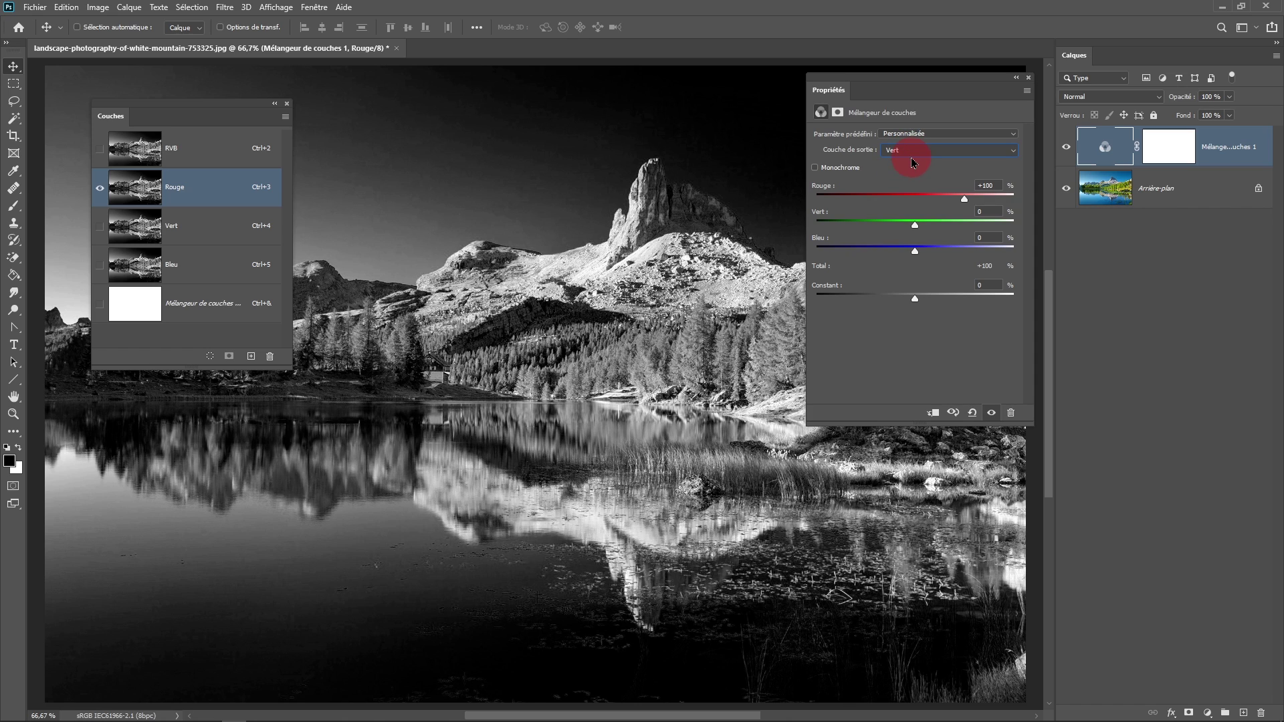
{"action": "left_click", "coordinate": [911, 158]}
{"action": "left_click", "coordinate": [908, 168]}
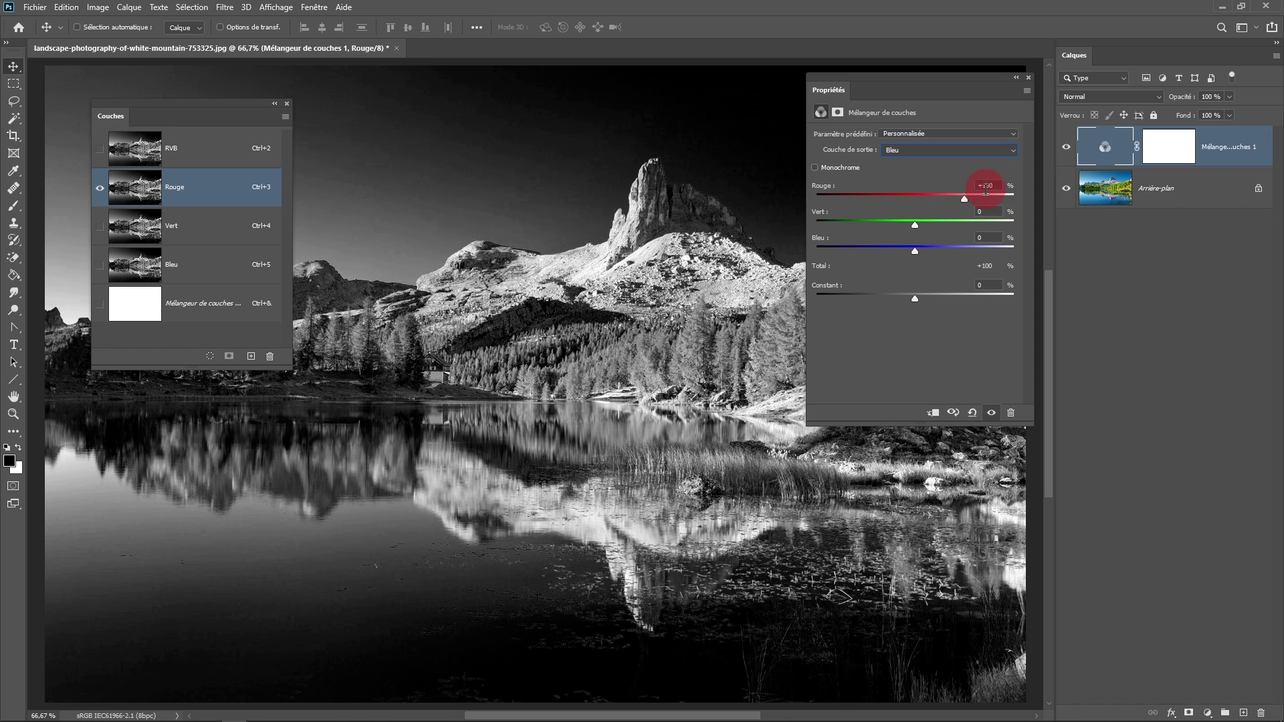
{"action": "left_click", "coordinate": [926, 160]}
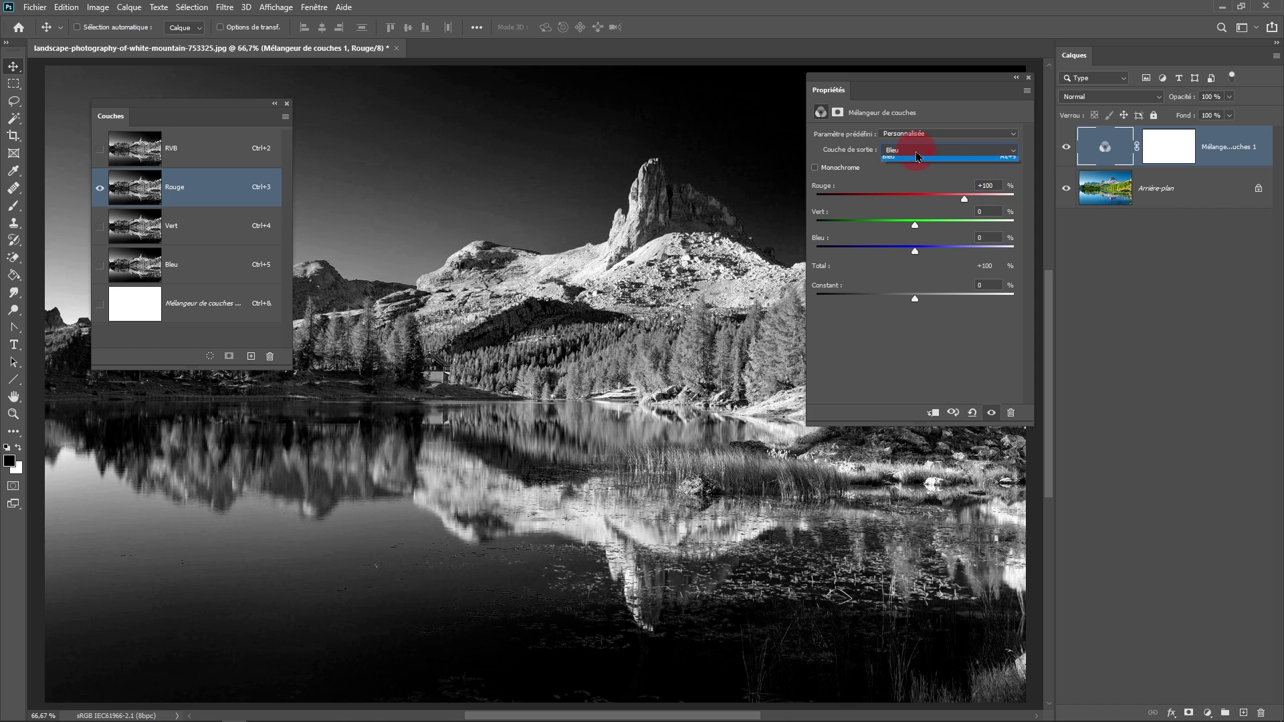
{"action": "left_click", "coordinate": [916, 156]}
{"action": "left_click", "coordinate": [912, 171]}
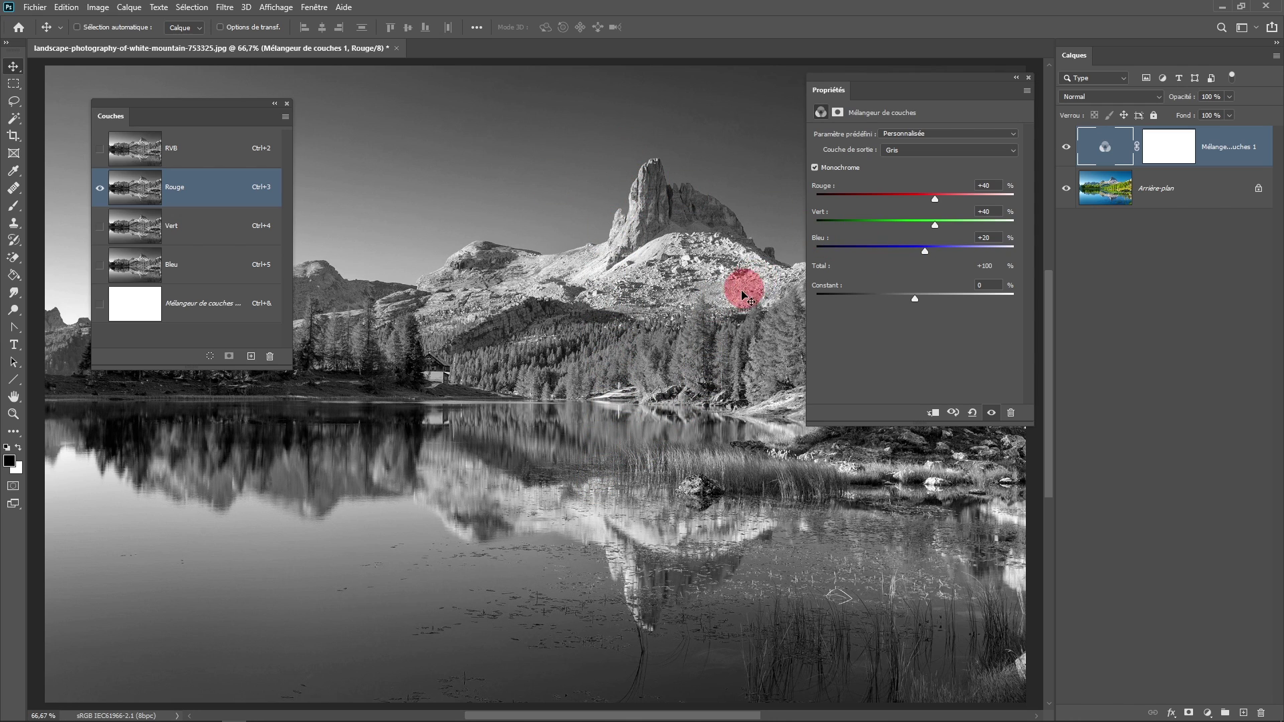
Step: Set the monochrome mix to about Rouge 27% and Vert 62%, and check the Vert and Bleu output channels with Monochrome off
{"action": "left_click_drag", "start_coordinate": [935, 198], "coordinate": [924, 200]}
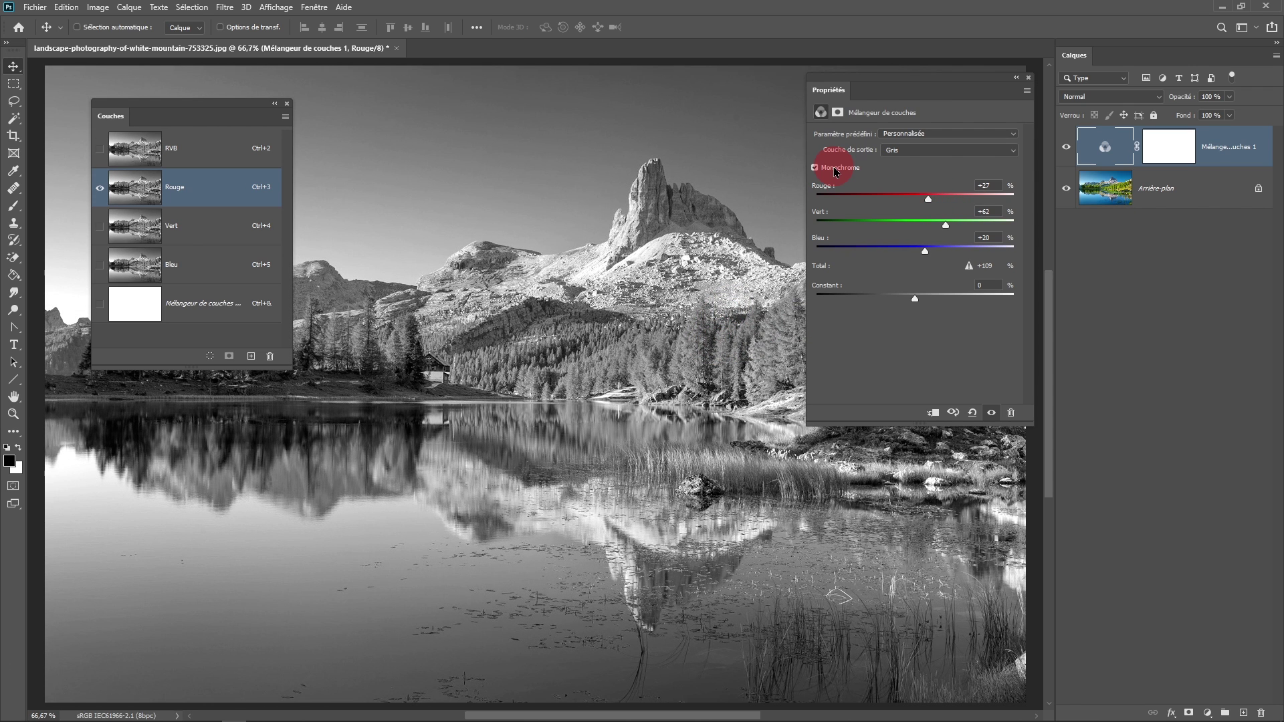
{"action": "left_click", "coordinate": [916, 149]}
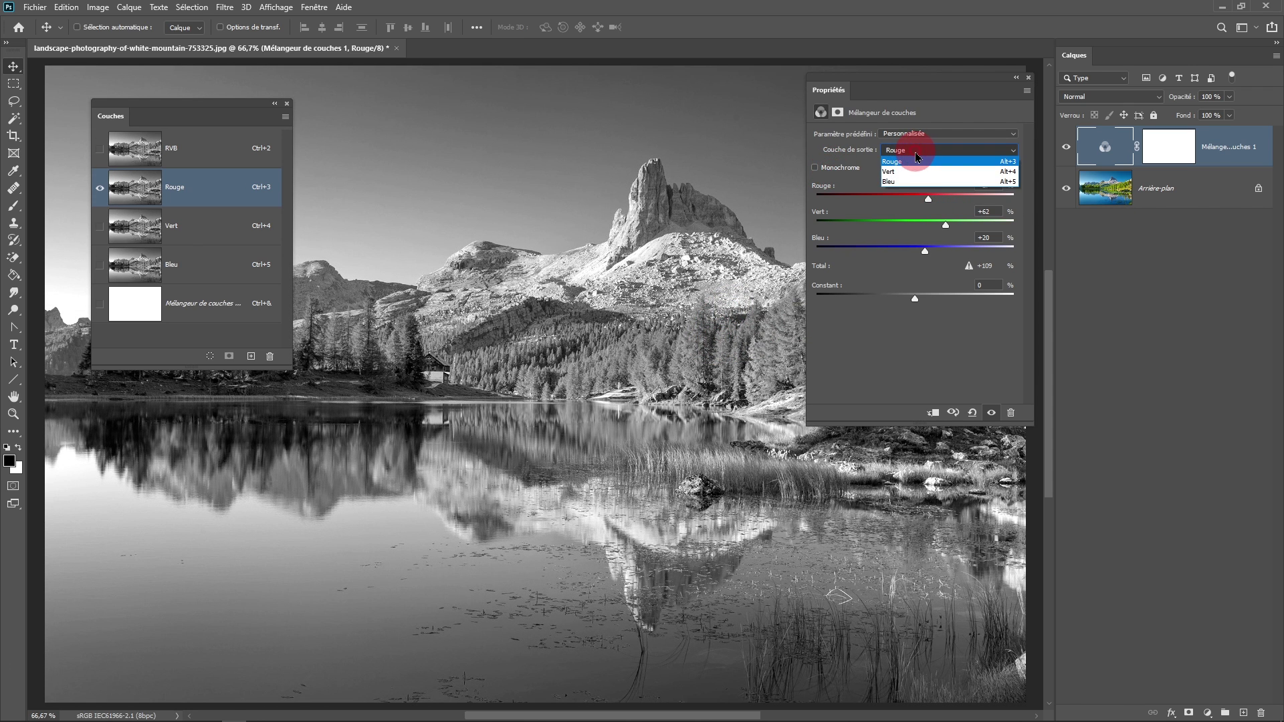
{"action": "left_click", "coordinate": [909, 173]}
{"action": "left_click", "coordinate": [907, 151]}
{"action": "left_click", "coordinate": [904, 161]}
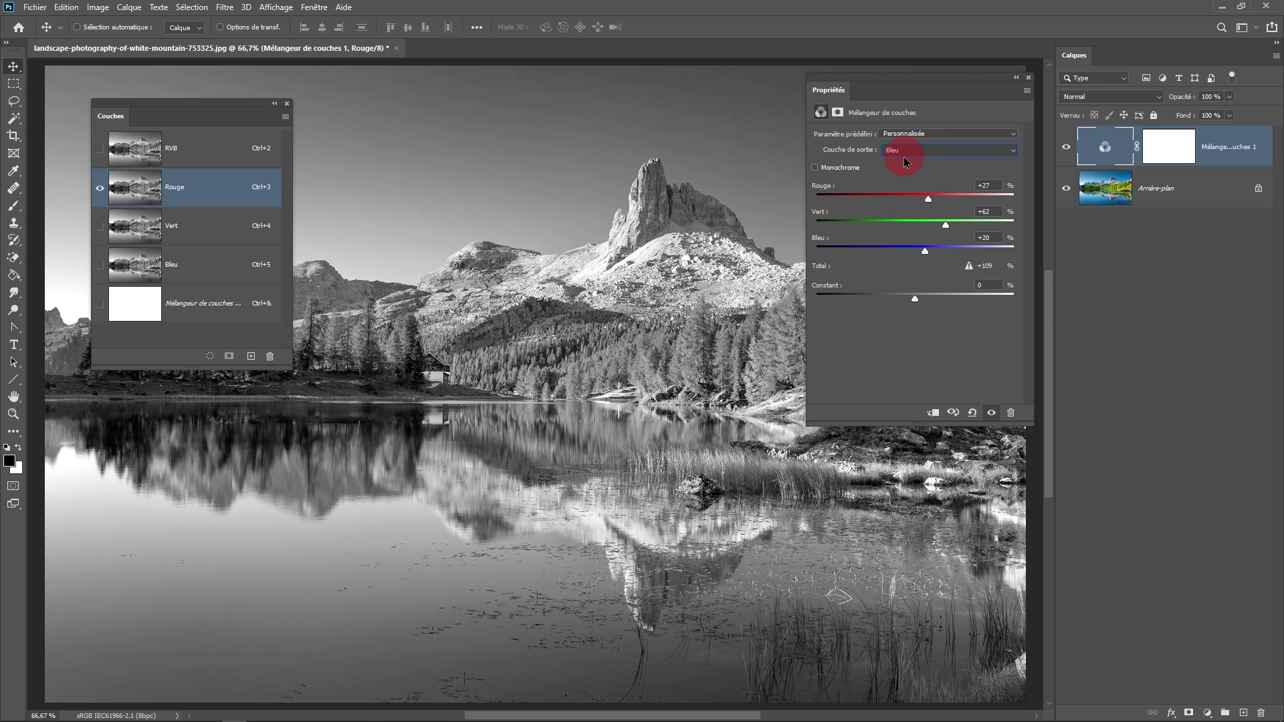
Step: Set the Bleu output channel's sources to Rouge -11%, Vert +114% and Bleu -3%, viewing the composite RVB image
{"action": "left_click", "coordinate": [895, 151]}
{"action": "left_click", "coordinate": [884, 162]}
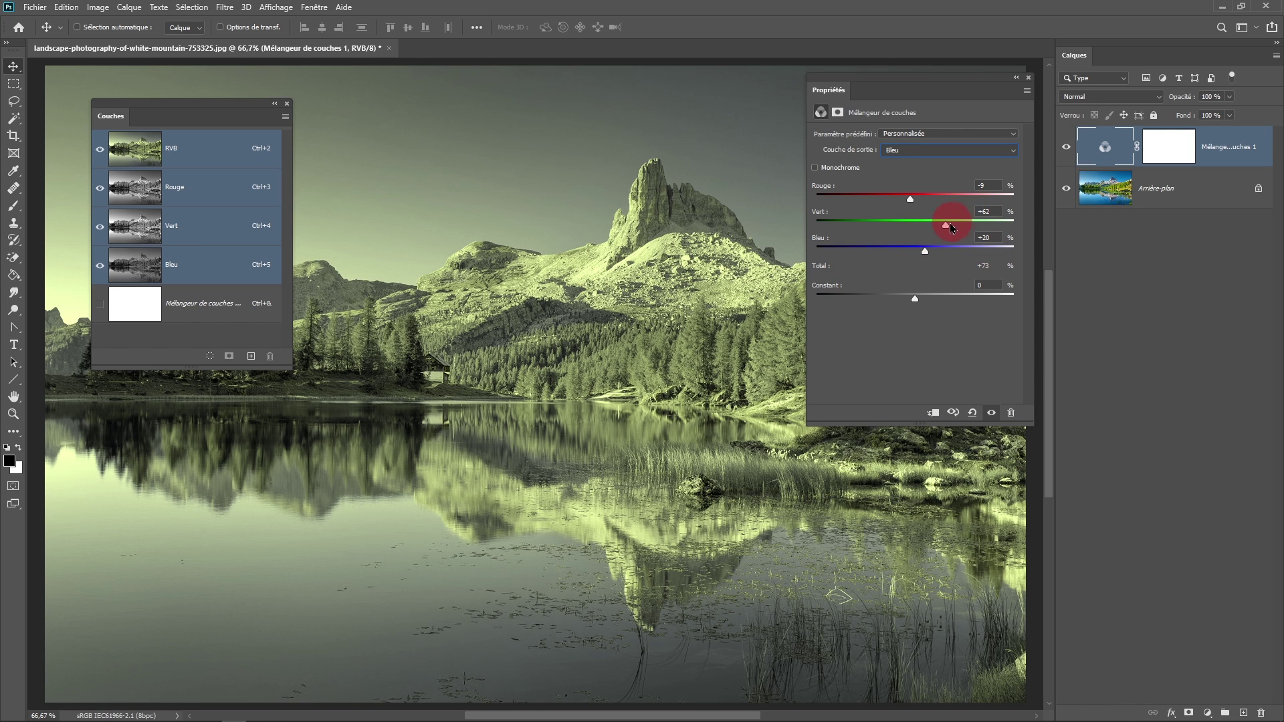
{"action": "left_click_drag", "start_coordinate": [946, 228], "coordinate": [910, 201]}
{"action": "left_click_drag", "start_coordinate": [925, 251], "coordinate": [974, 226]}
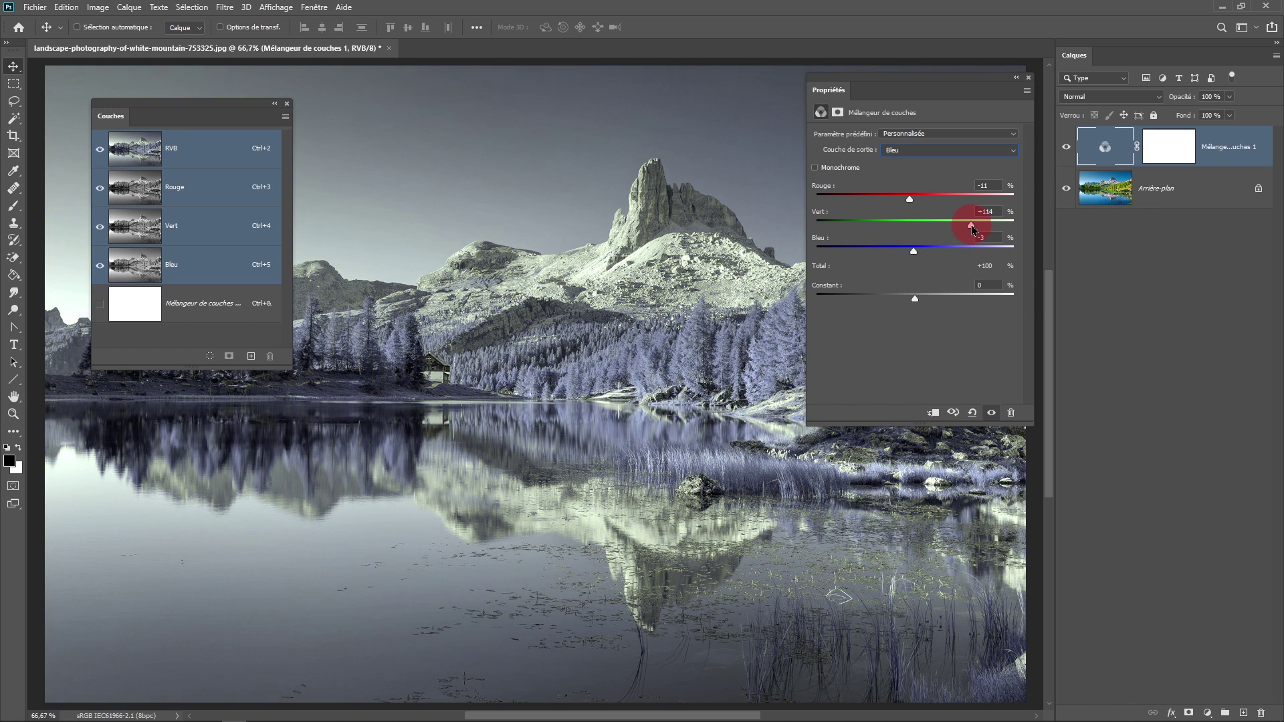
Step: Examine the Channel Mixer's list of presets and its options for saving and loading a custom preset
{"action": "left_click_drag", "start_coordinate": [931, 78], "coordinate": [975, 153]}
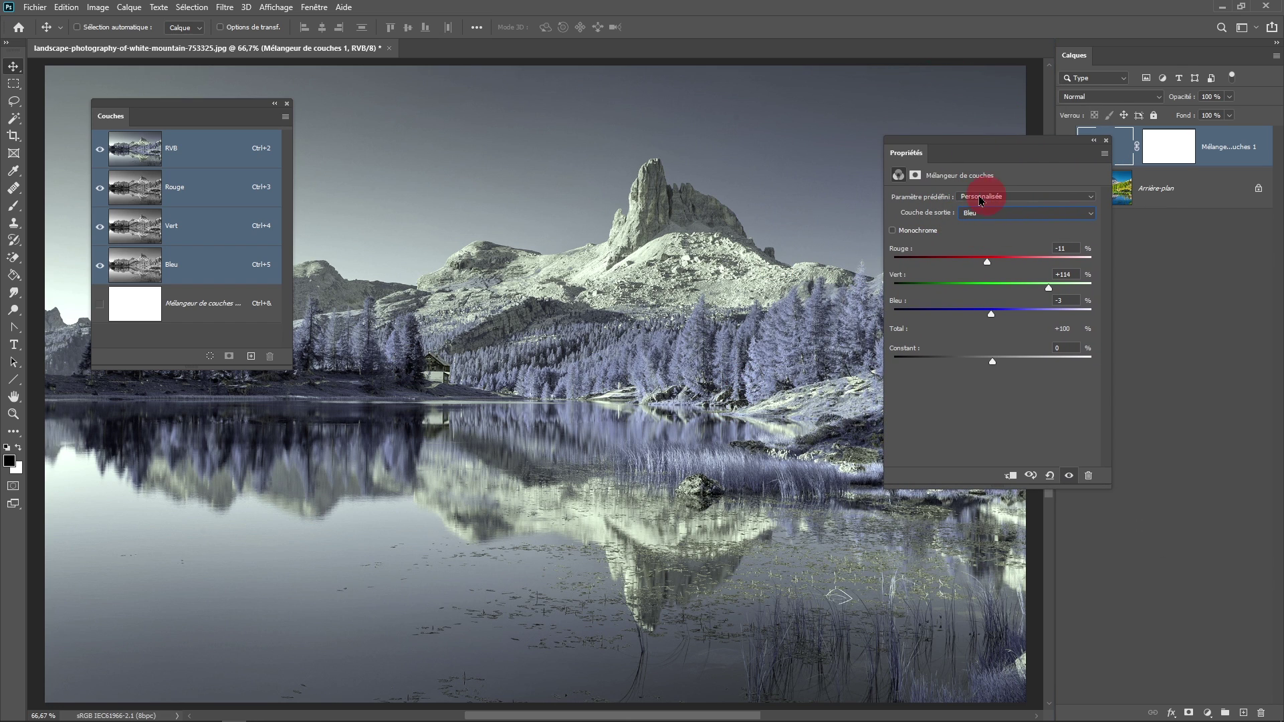
{"action": "left_click", "coordinate": [982, 201]}
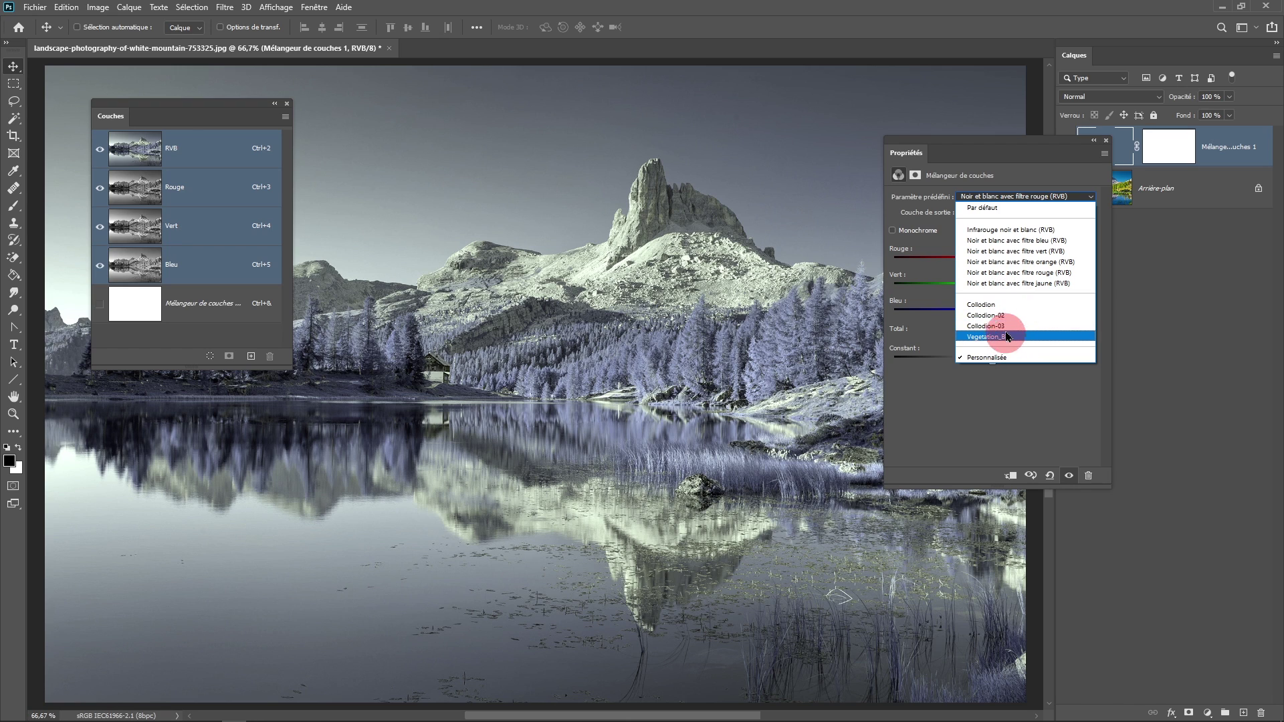
{"action": "left_click", "coordinate": [1030, 152]}
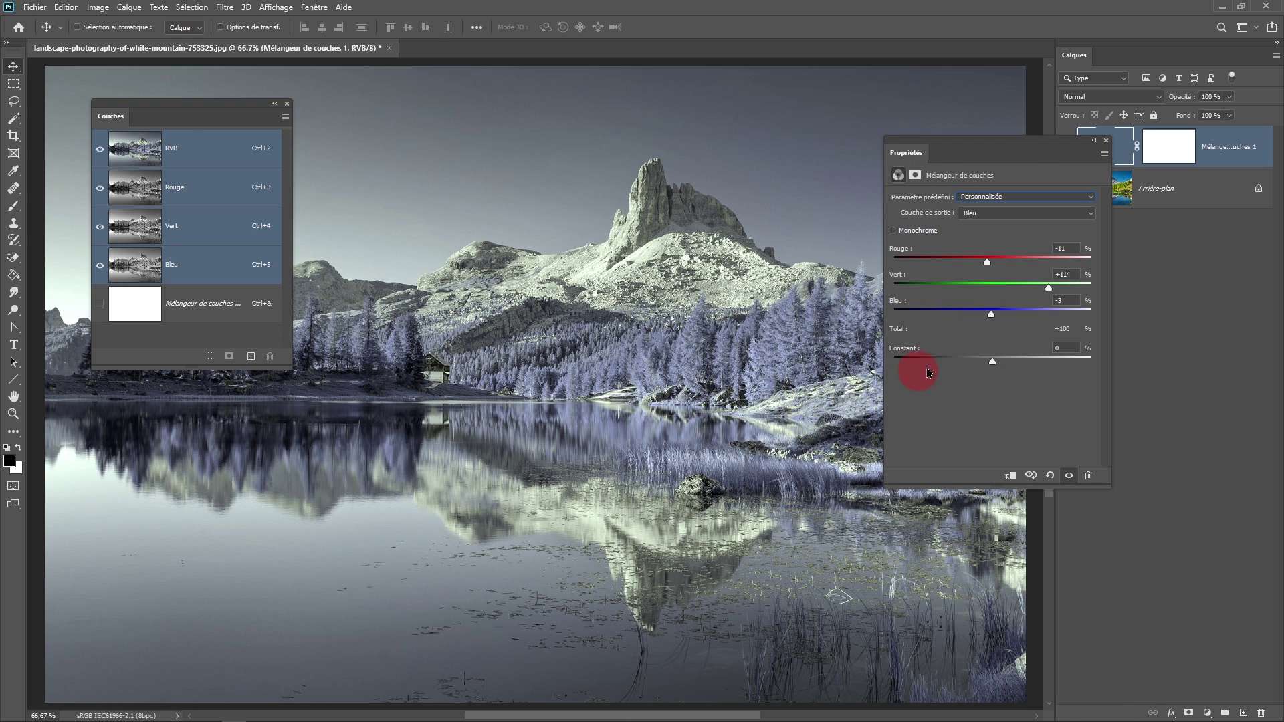
{"action": "left_click", "coordinate": [1103, 157]}
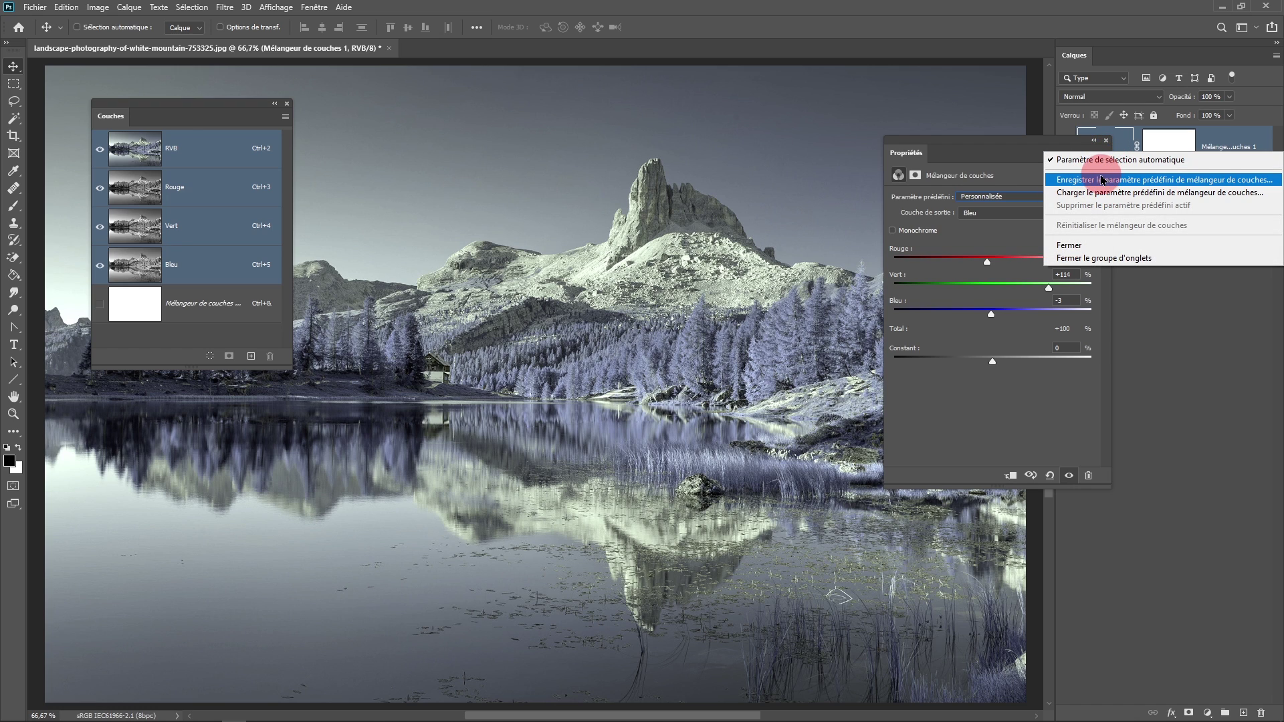
{"action": "left_click", "coordinate": [997, 148]}
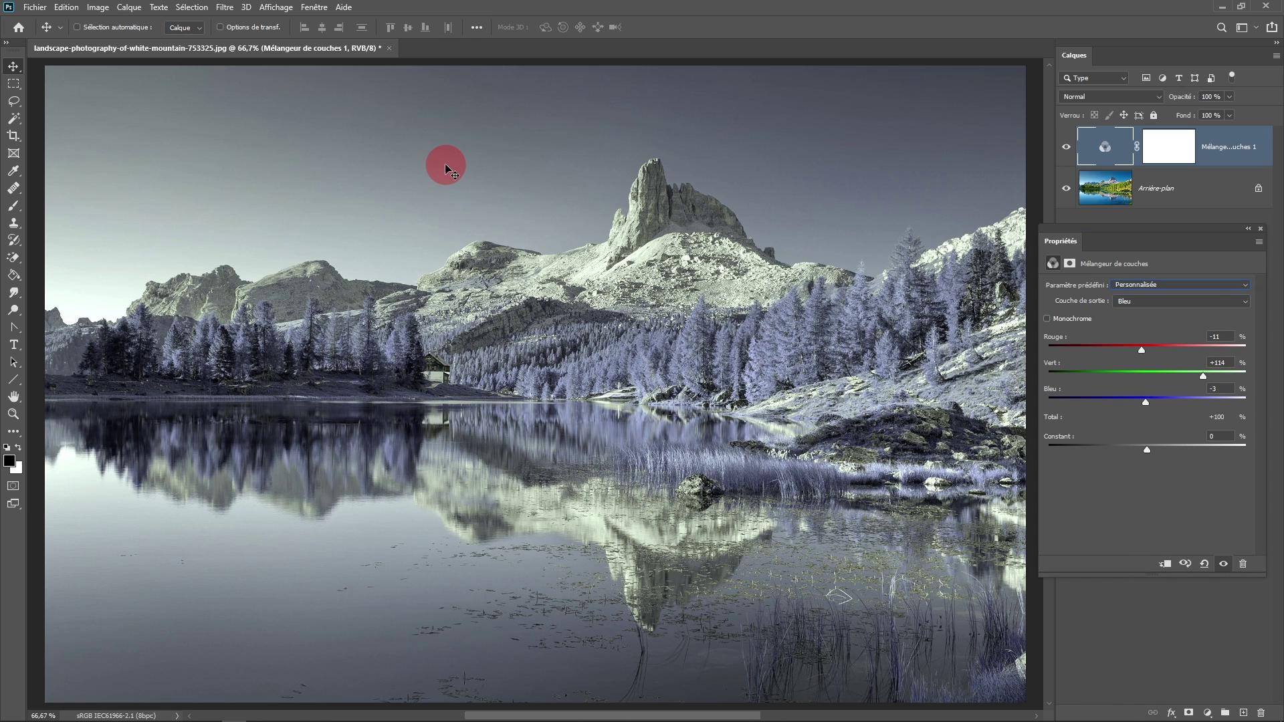